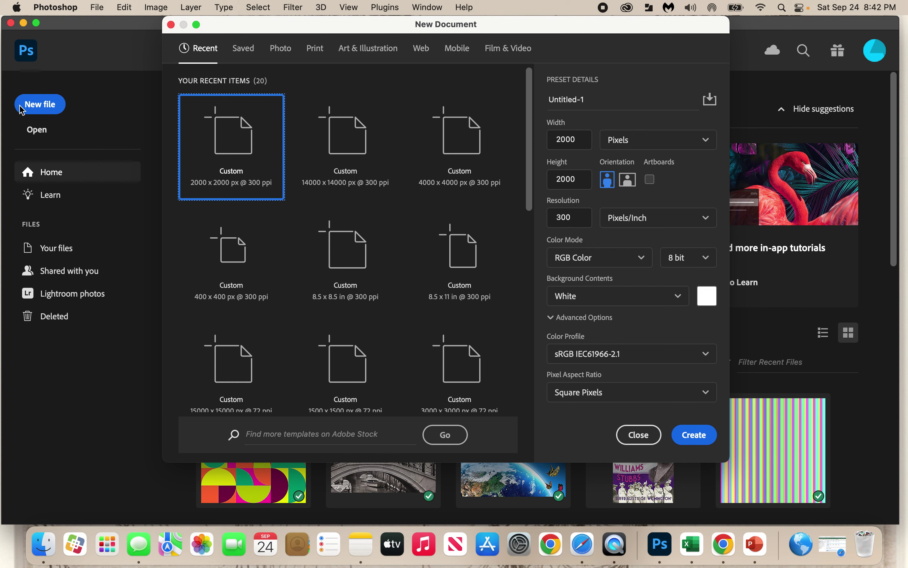
Create a new document named "Tessellation Tile", 2000 x 2000 pixels, with the resolution set to 72 pixels/inch.
left_click(606, 99)
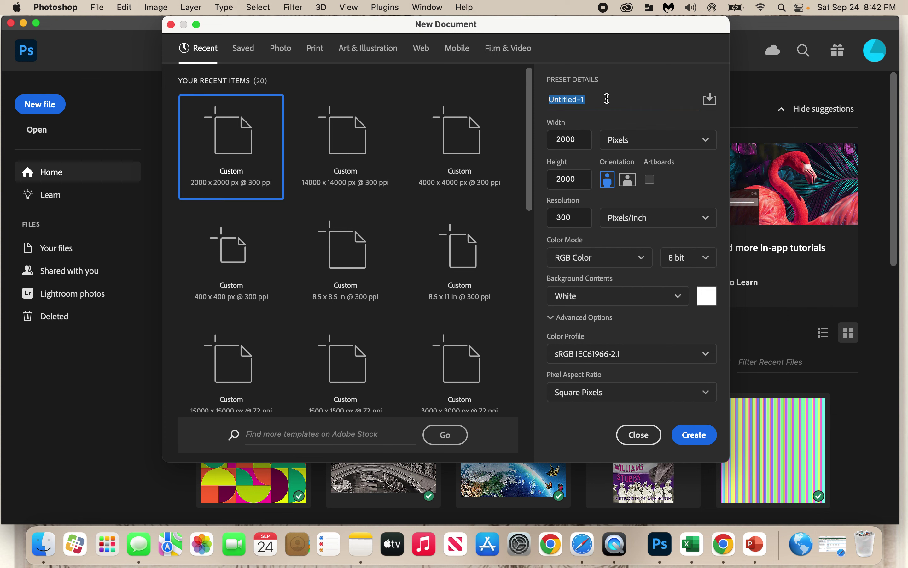
type("Tessellation Tile")
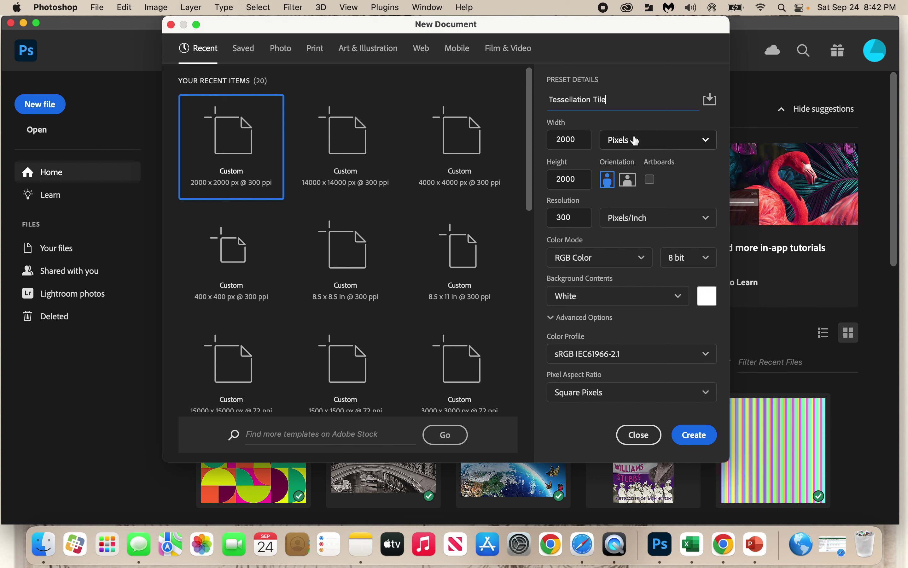
left_click(666, 139)
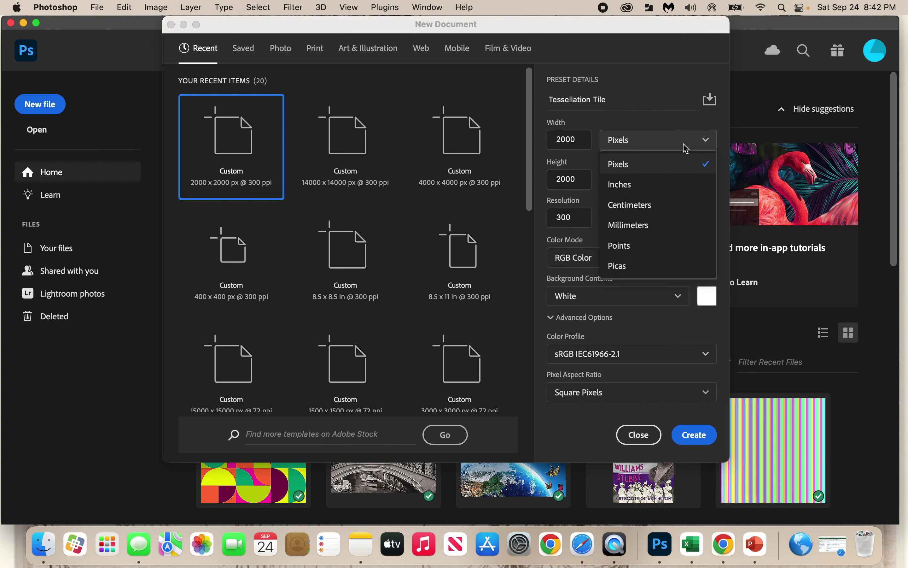
left_click(659, 172)
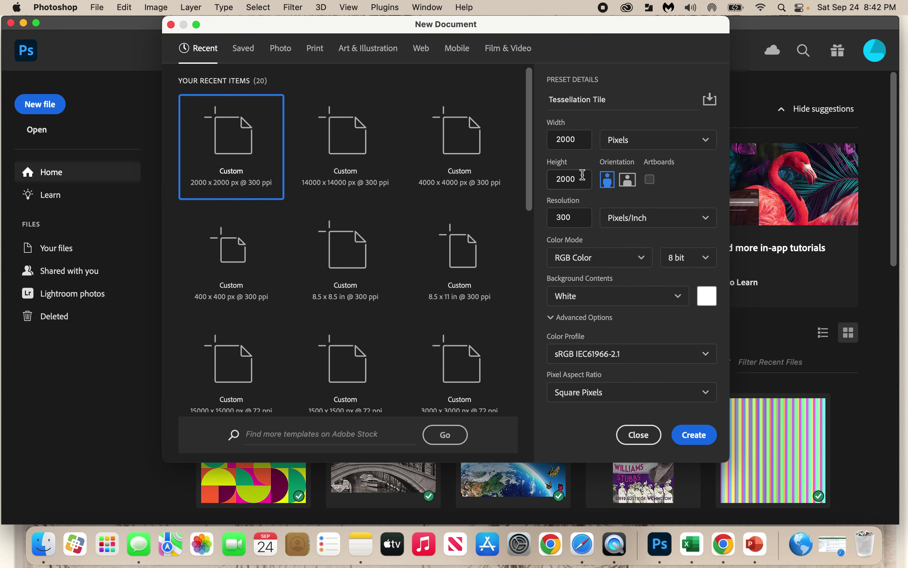
double_click(585, 217)
type("72")
left_click(695, 437)
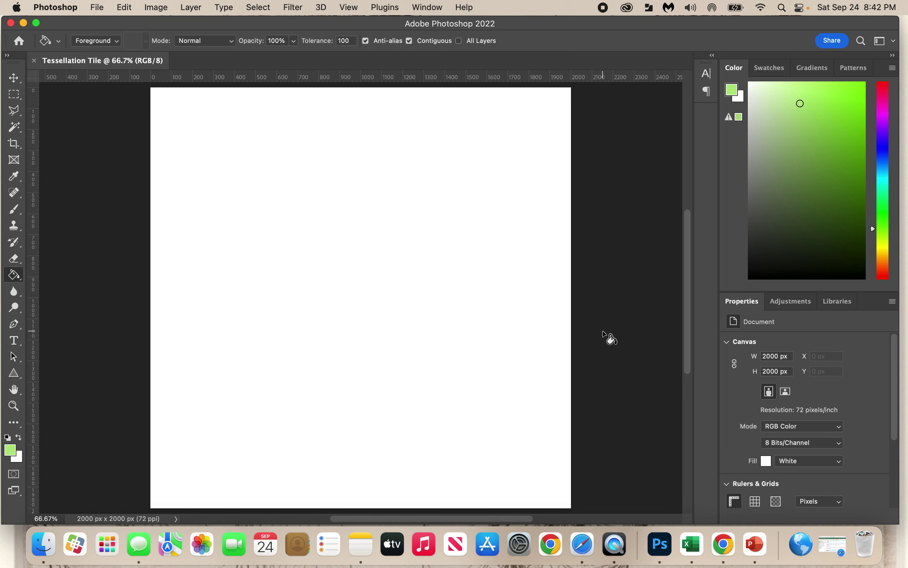
Draw a dark blue rectangle shape about 1302 x 1175 px in the middle area of the canvas.
left_click(12, 374)
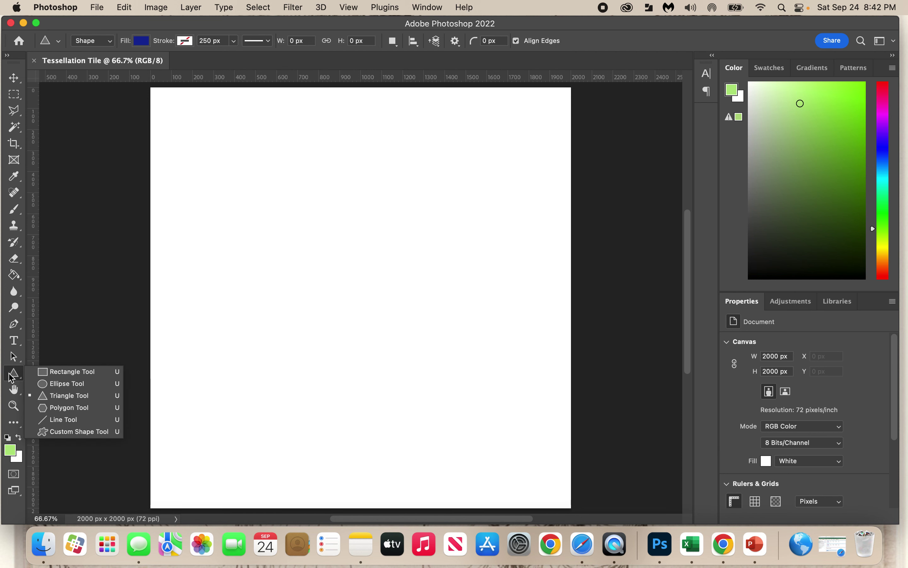
left_click(51, 371)
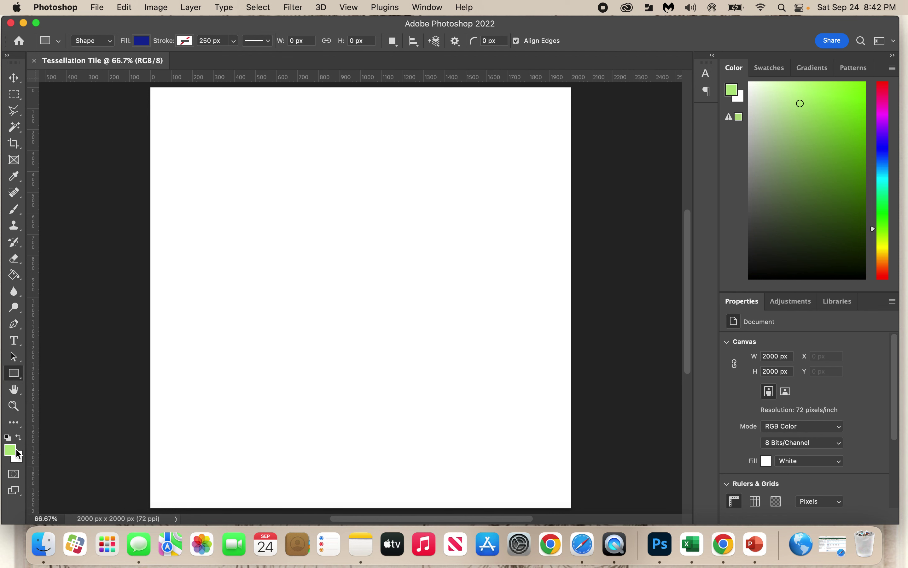
left_click(233, 181)
left_click_drag(233, 181, 506, 427)
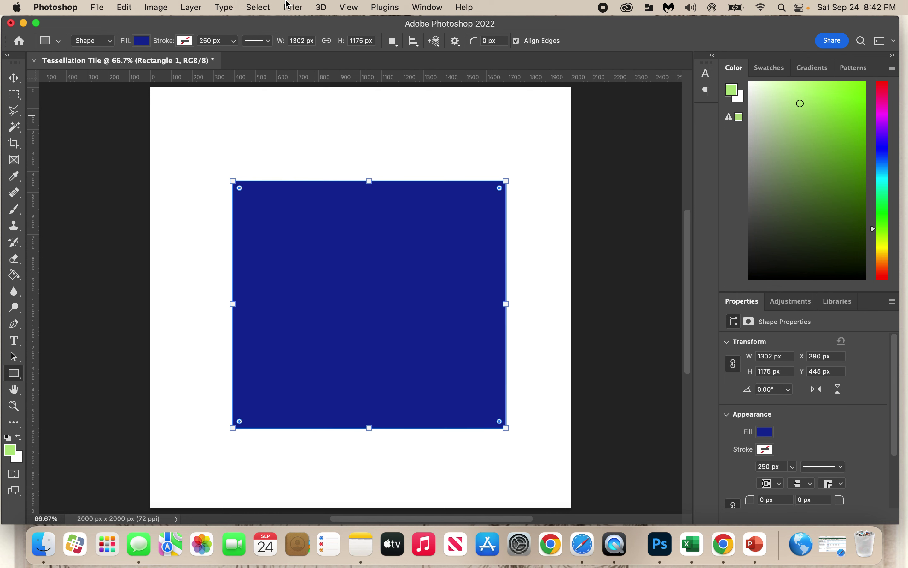
Set the blue rectangle's width and height to 1000 px each.
left_click(291, 41)
double_click(291, 41)
type("1000")
left_click(372, 40)
type("1000")
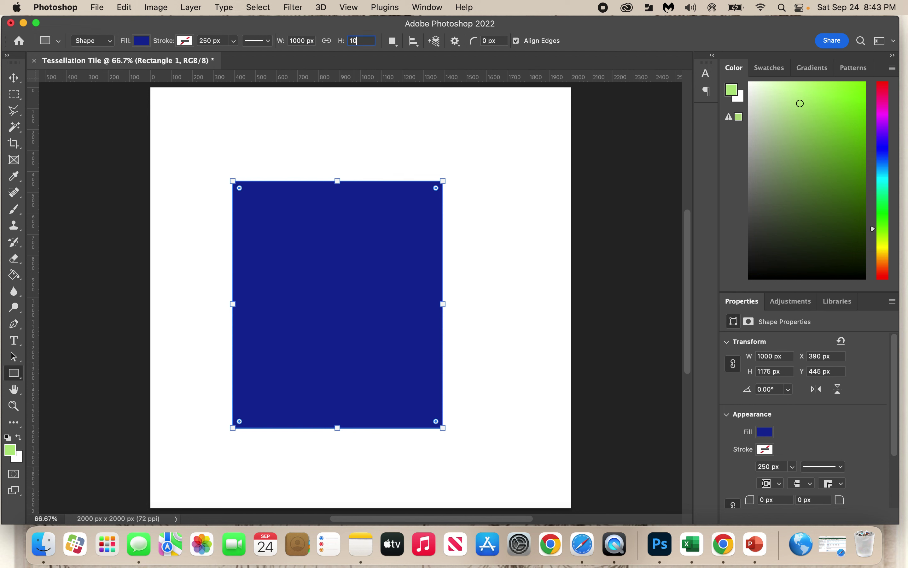
key("Return")
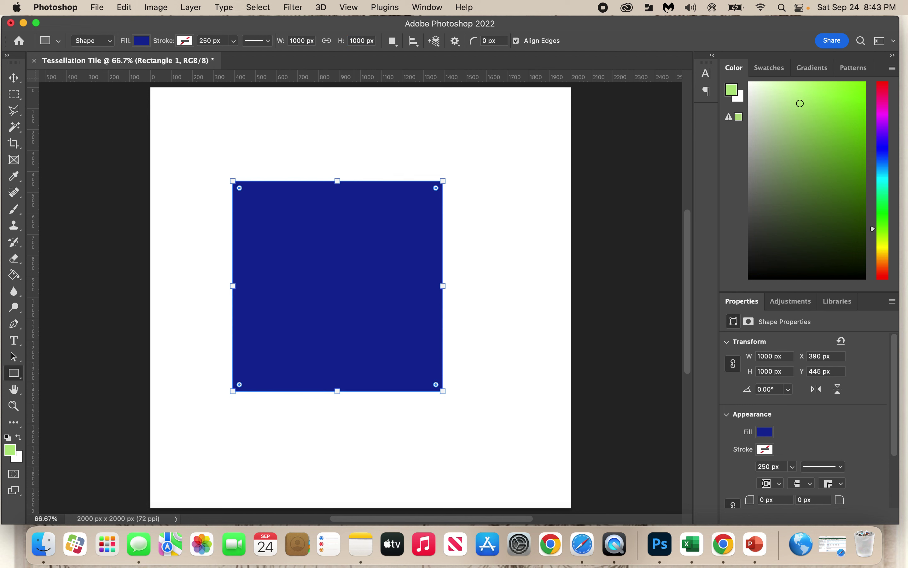
Move the blue square to the exact center of the canvas using the alignment guides.
left_click(14, 78)
left_click_drag(304, 259, 325, 267)
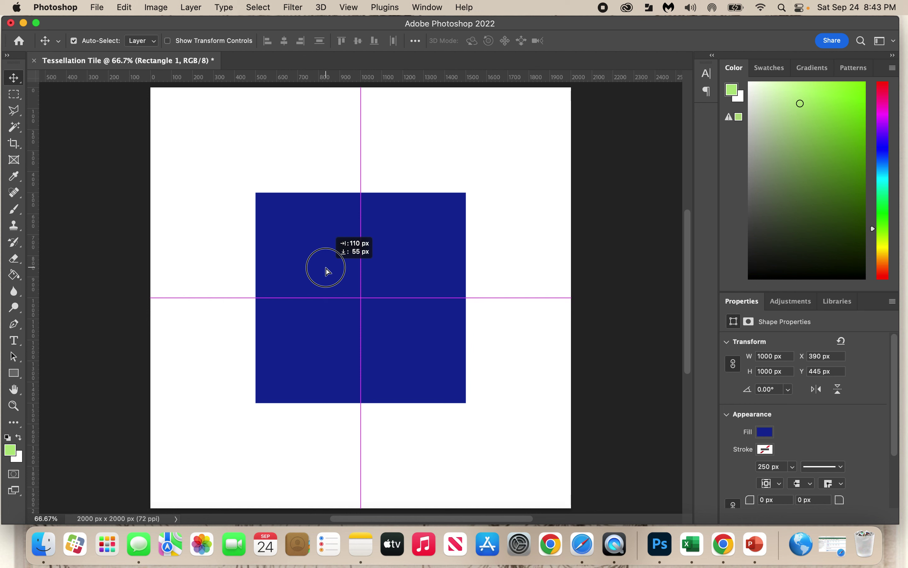
left_click_drag(327, 271, 326, 271)
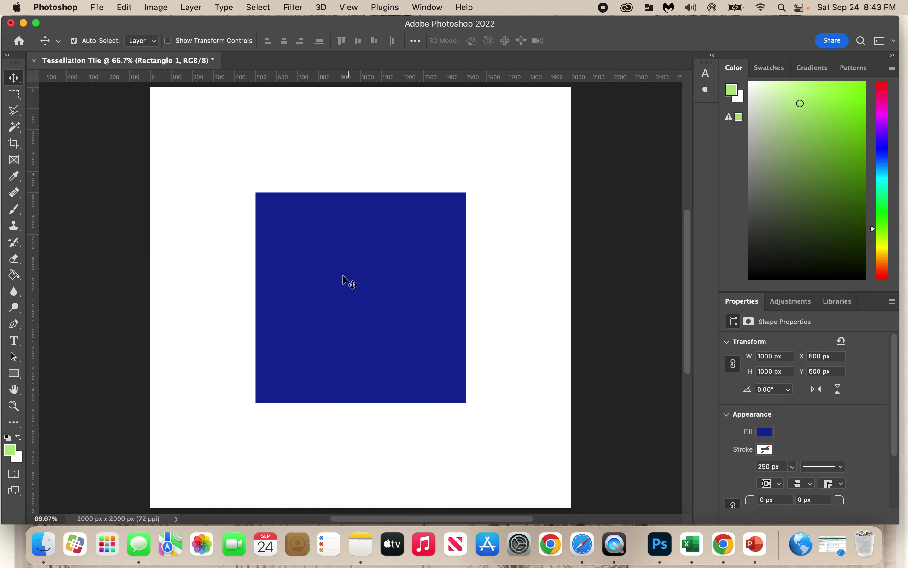
mouse_move(342, 276)
left_mouse_down()
mouse_move(350, 319)
mouse_move(335, 288)
mouse_move(349, 276)
left_mouse_up()
Show the layer list and draw a blue rectangle about 467 x 145 px overlapping the square's left edge.
left_click(432, 10)
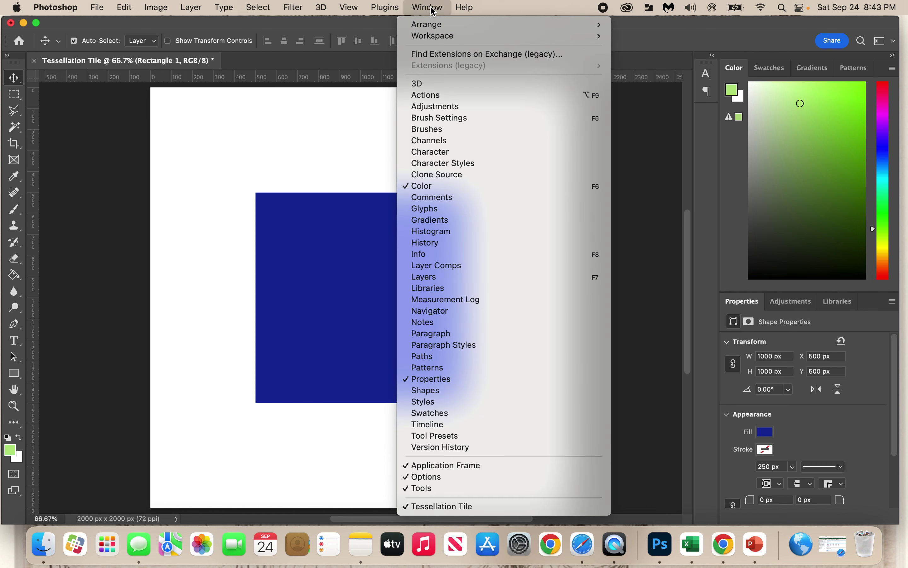
left_click(484, 277)
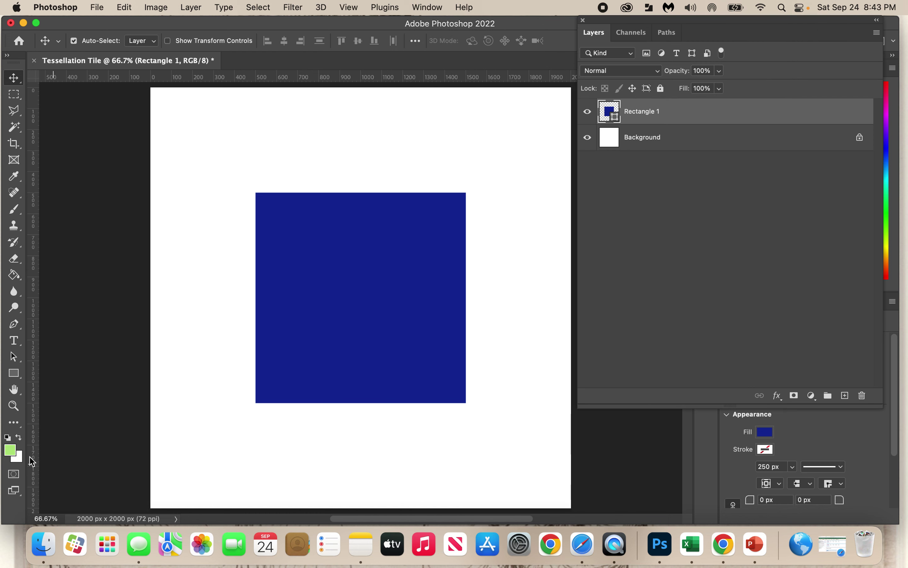
left_click(14, 373)
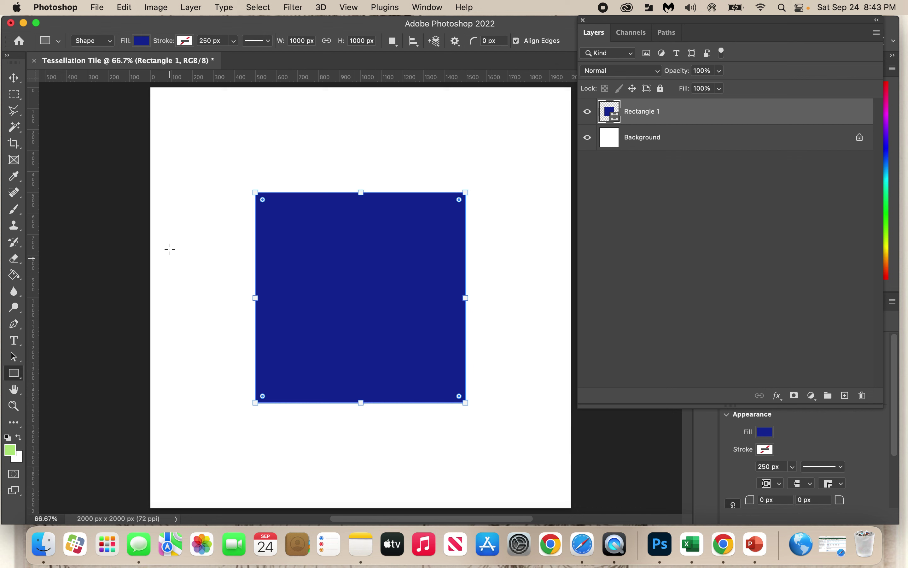
left_click_drag(169, 248, 268, 278)
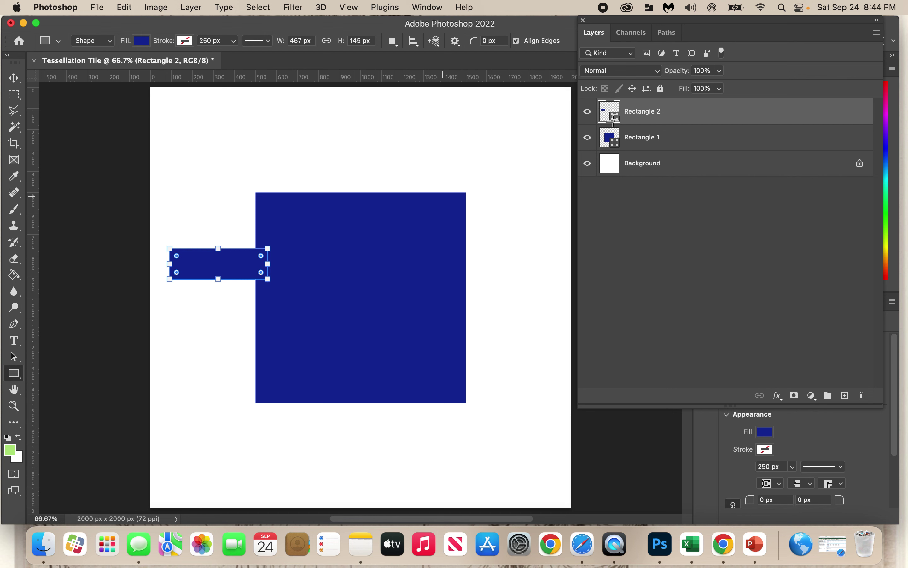
Duplicate the Rectangle 2 layer within the same document, keeping the default copy name.
left_click(199, 8)
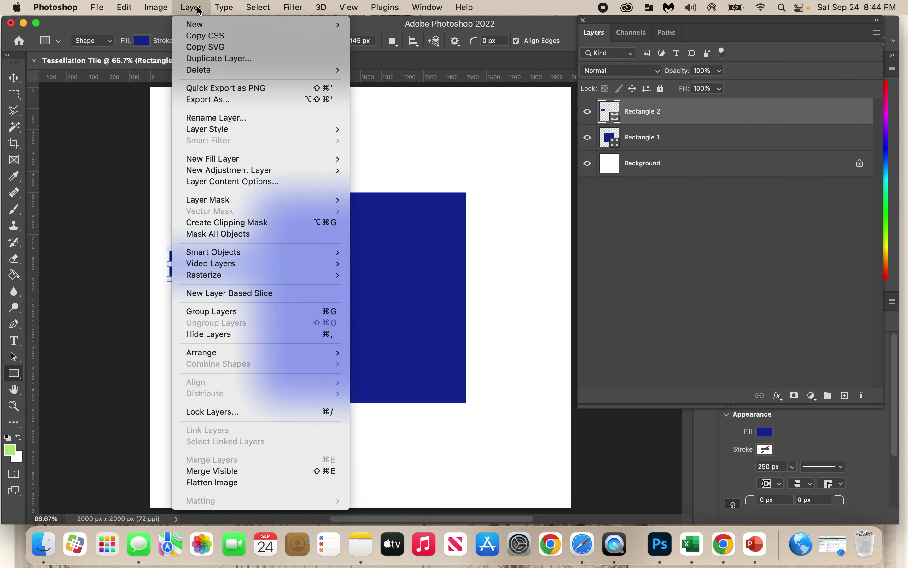
left_click(214, 58)
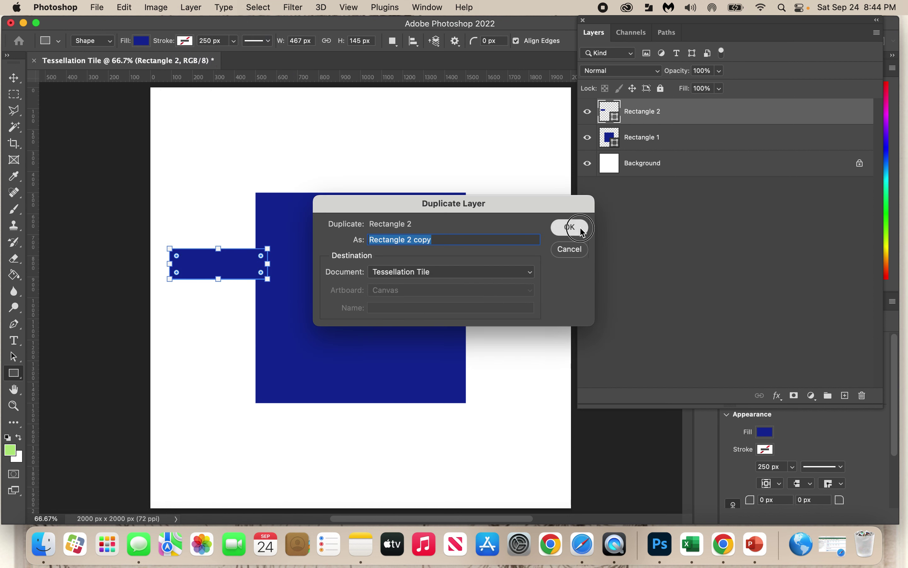
left_click(570, 227)
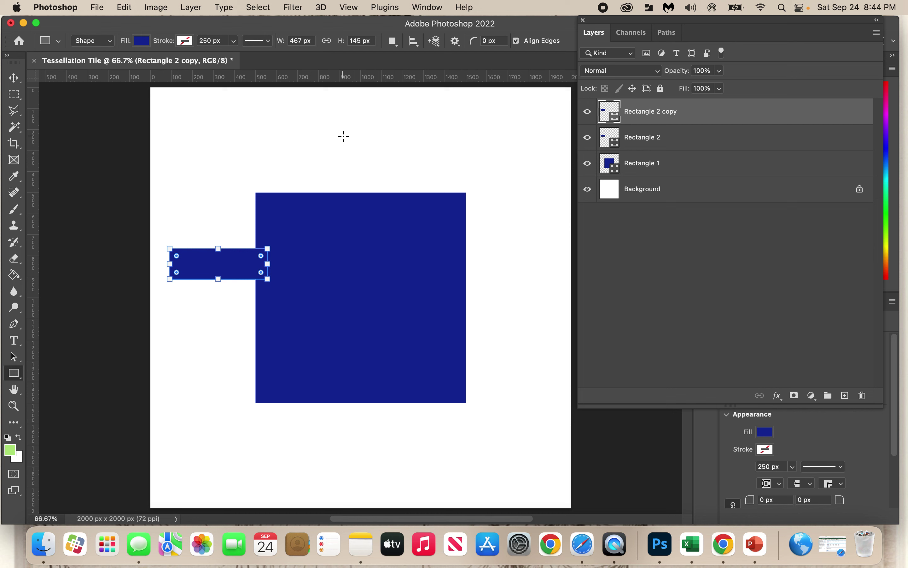
Convert the duplicated rectangle to a smart object and apply an Offset filter of +1000 px horizontal, 0 vertical, with Wrap Around.
left_click(293, 8)
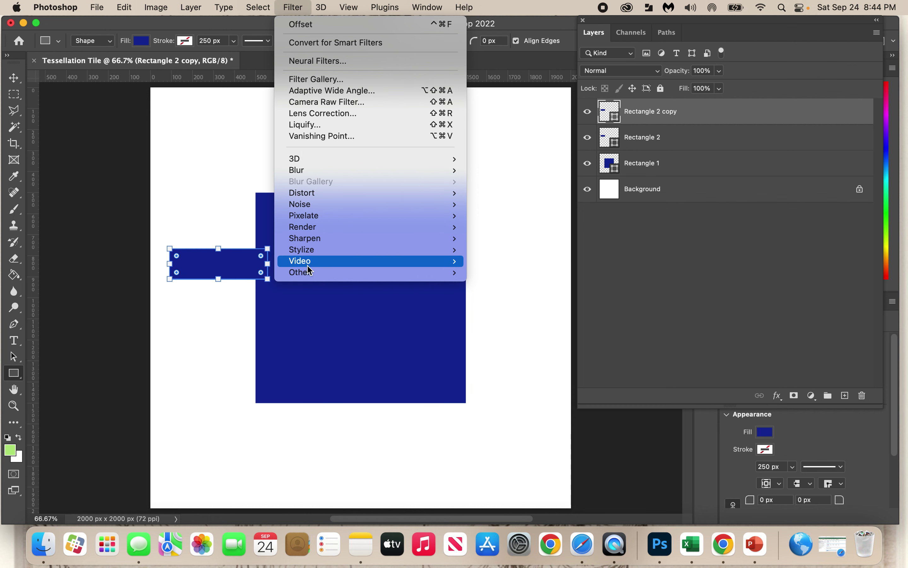
mouse_move(313, 278)
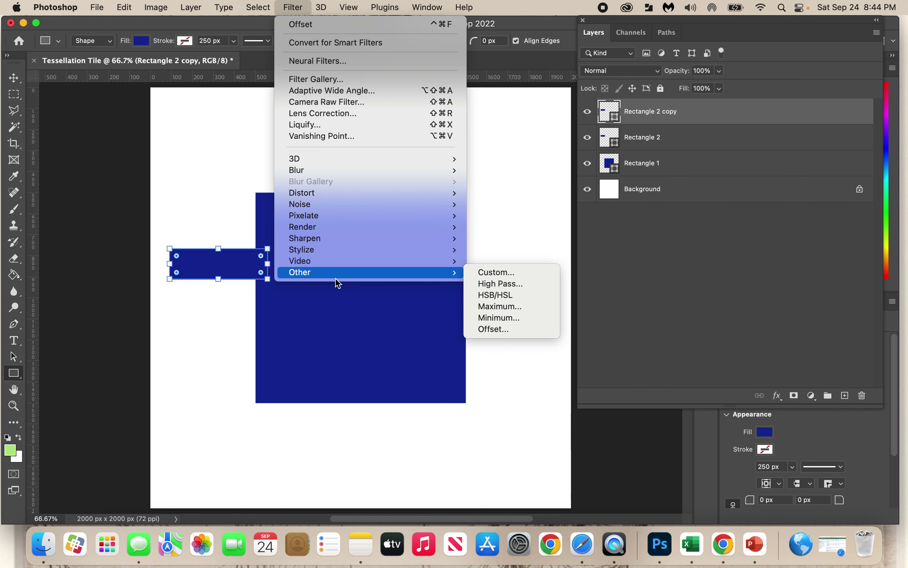
left_click(496, 329)
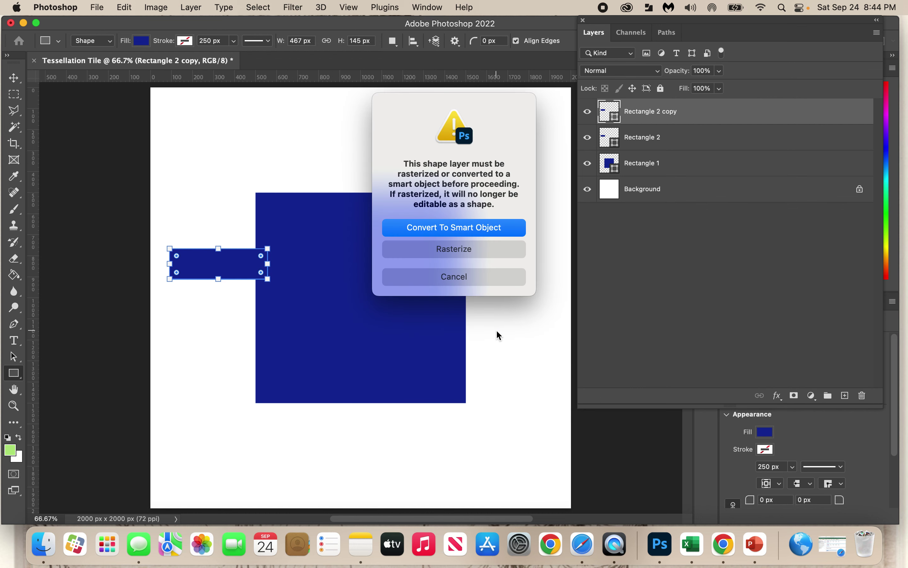
left_click(468, 227)
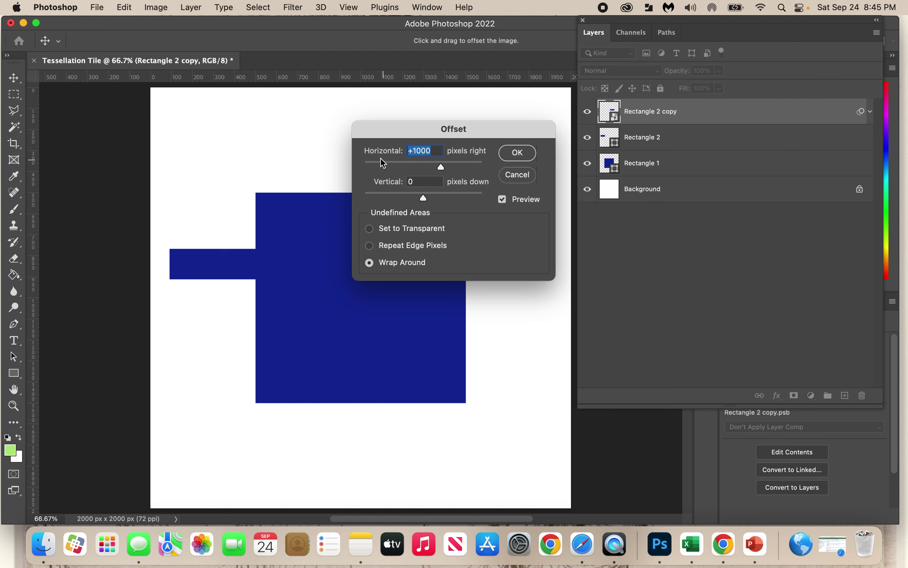
left_click(517, 153)
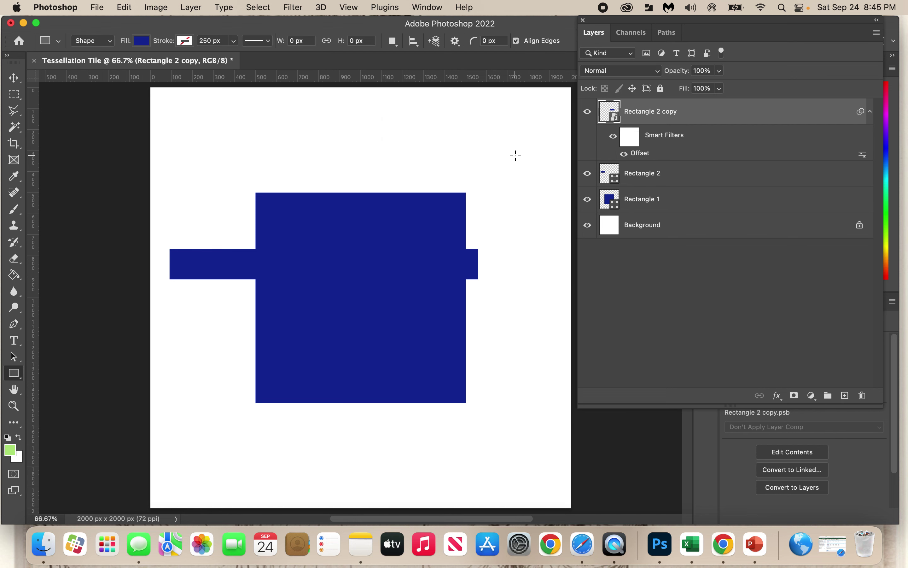
Make white the foreground color, rasterize the offset rectangle copy and fill it with white using the Paint Bucket.
left_click(14, 423)
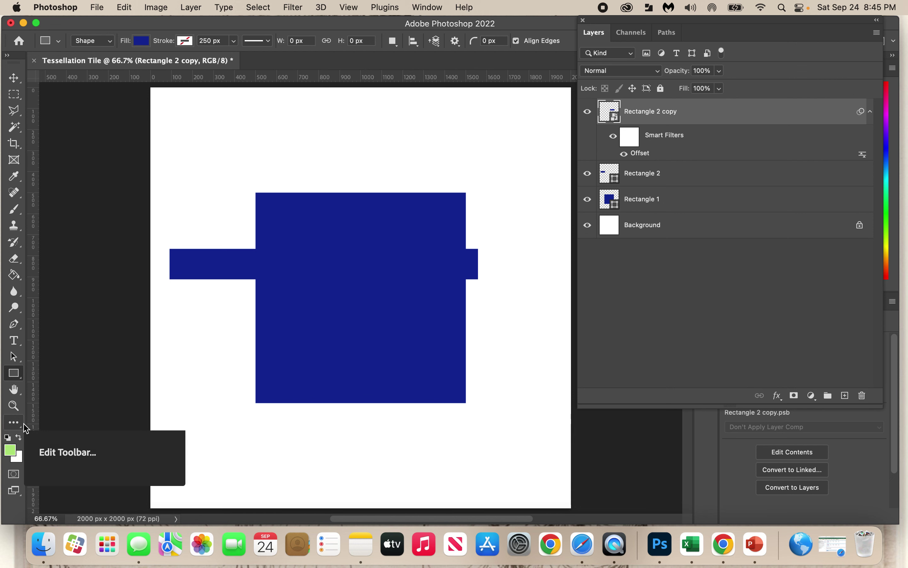
left_click(19, 439)
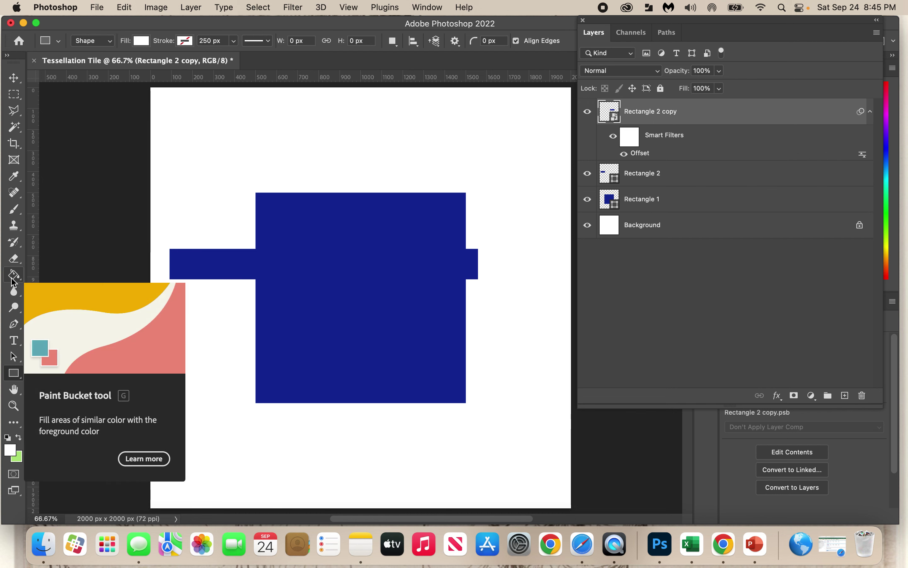
left_click(13, 281)
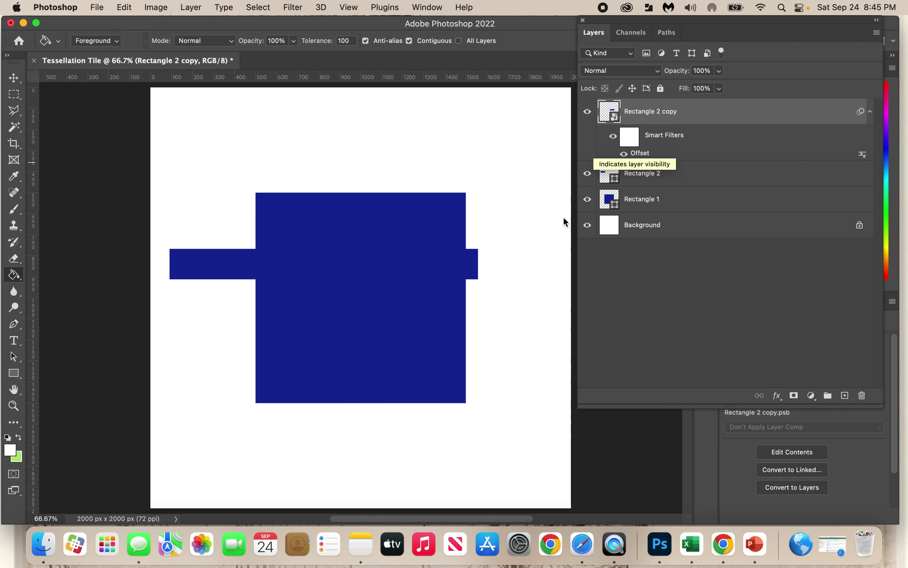
left_click(471, 268)
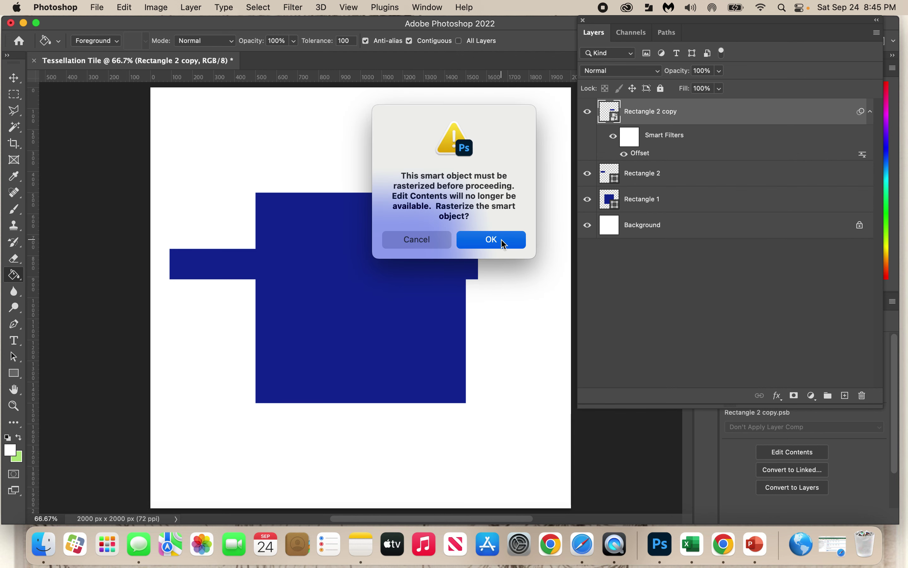
left_click(503, 242)
left_click(469, 268)
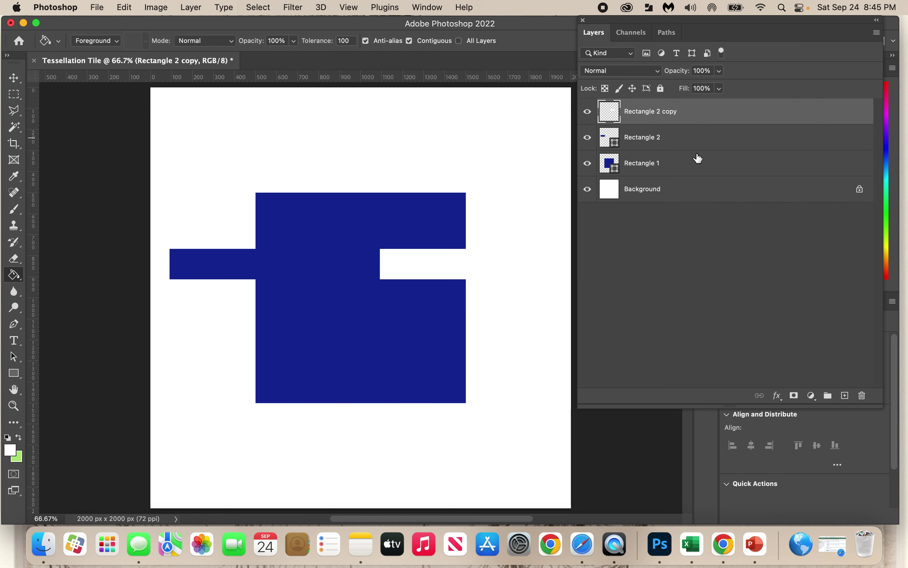
Select the Rectangle 1 layer and sample the square's dark blue as the foreground color.
left_click(689, 169)
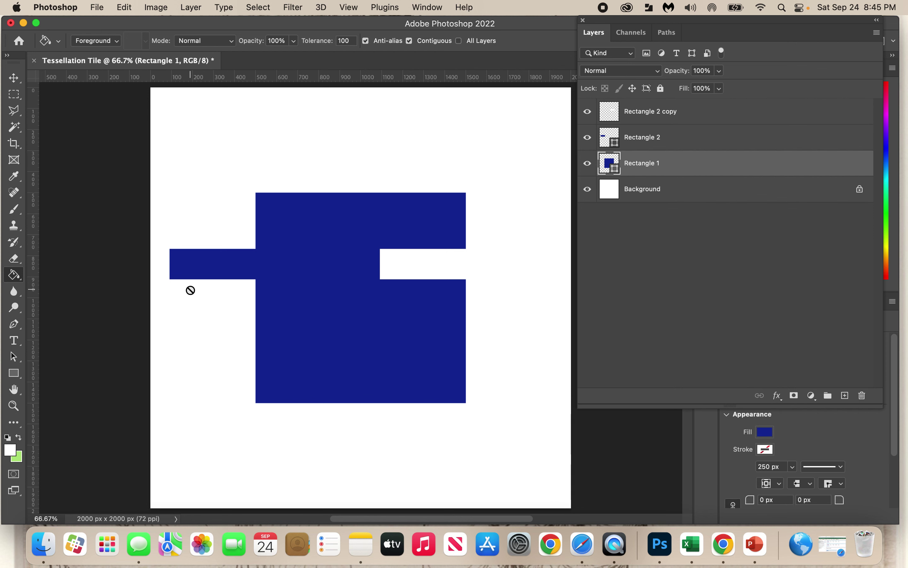
left_click(17, 181)
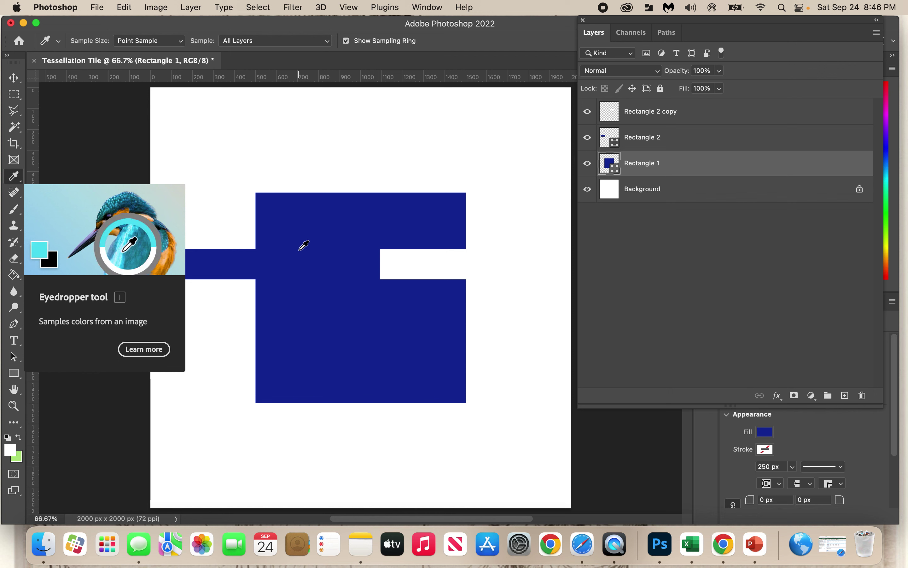
left_click(337, 244)
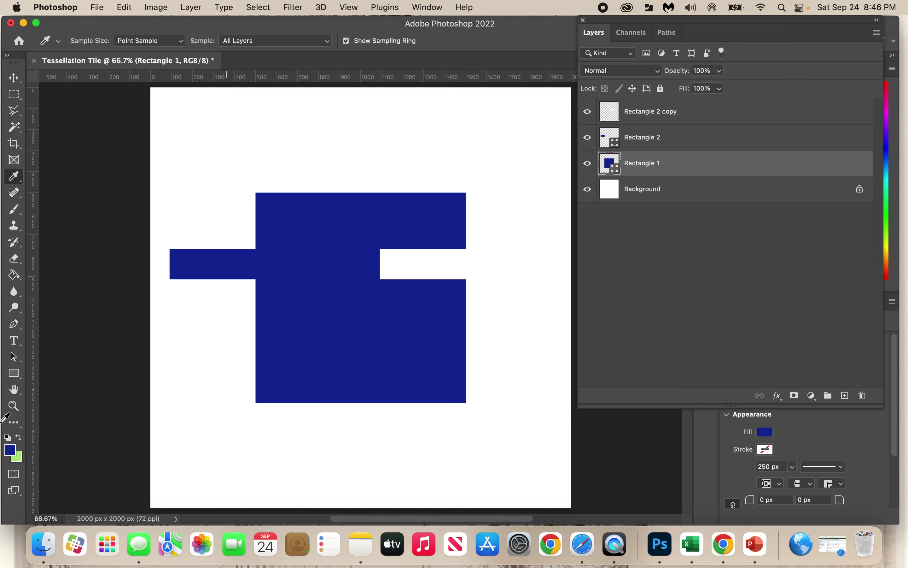
Activate the Ellipse tool with the Rectangle 1 layer selected and the dark blue fill kept.
left_click(16, 377)
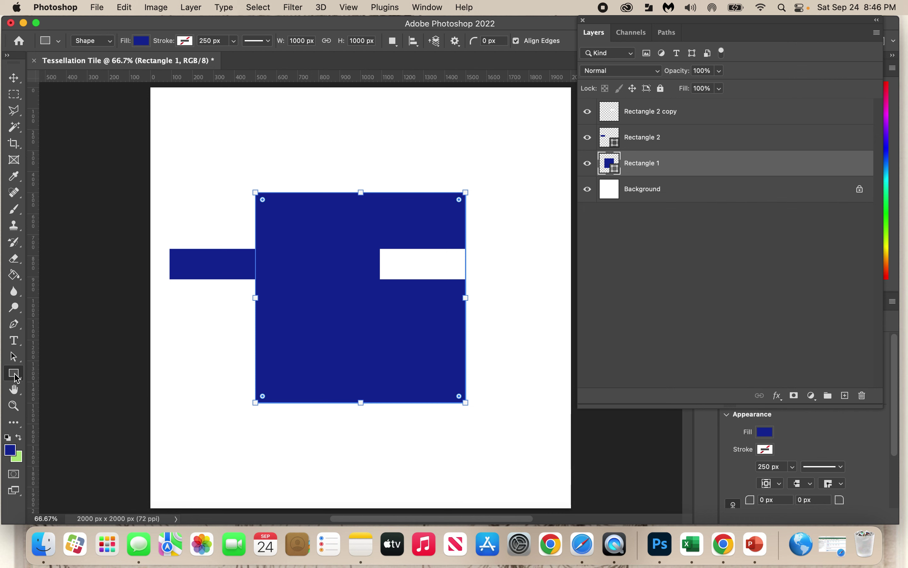
left_click(16, 378)
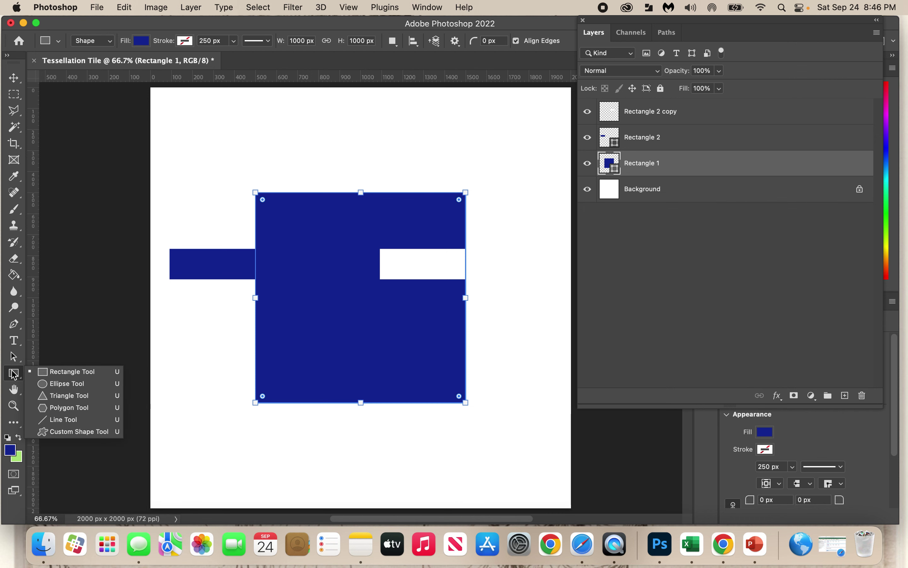
left_click(43, 383)
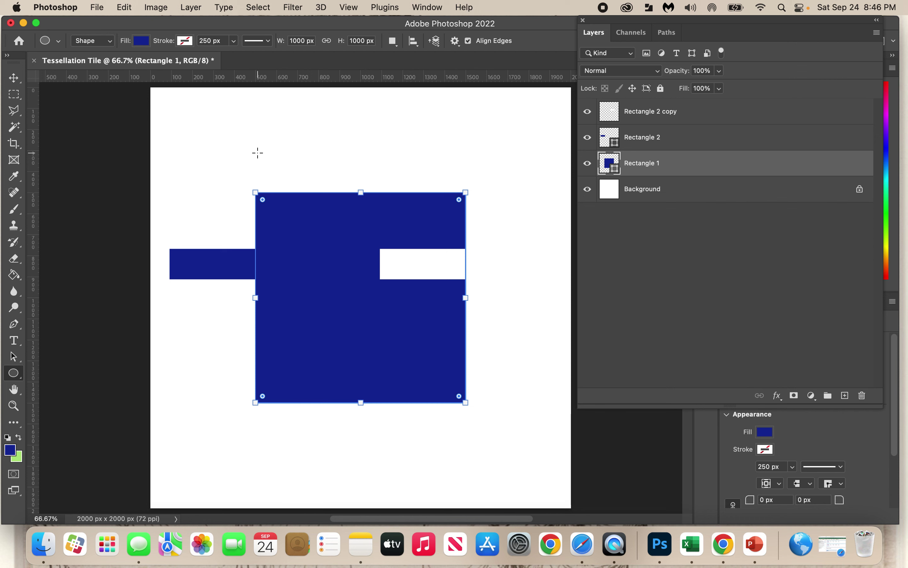
left_click_drag(255, 146, 447, 241)
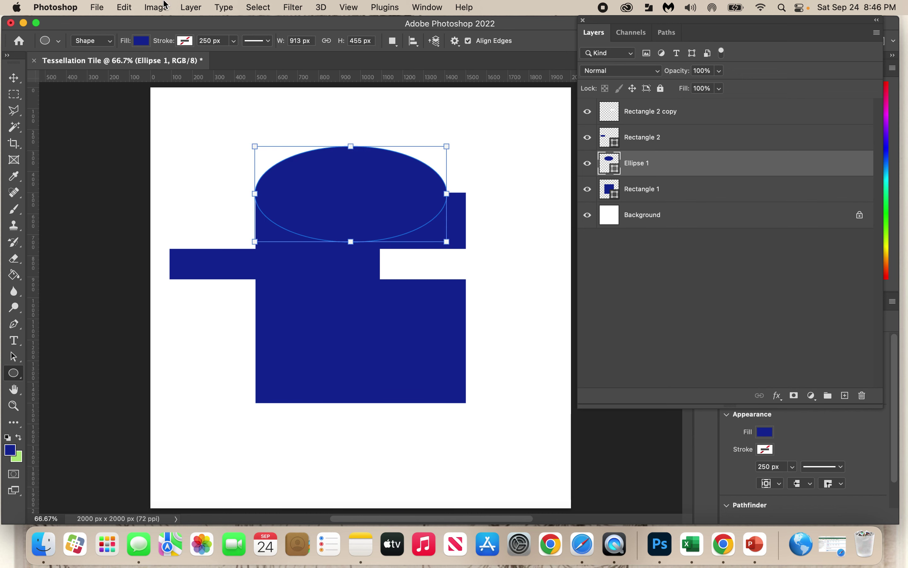
left_click(118, 8)
left_click(150, 24)
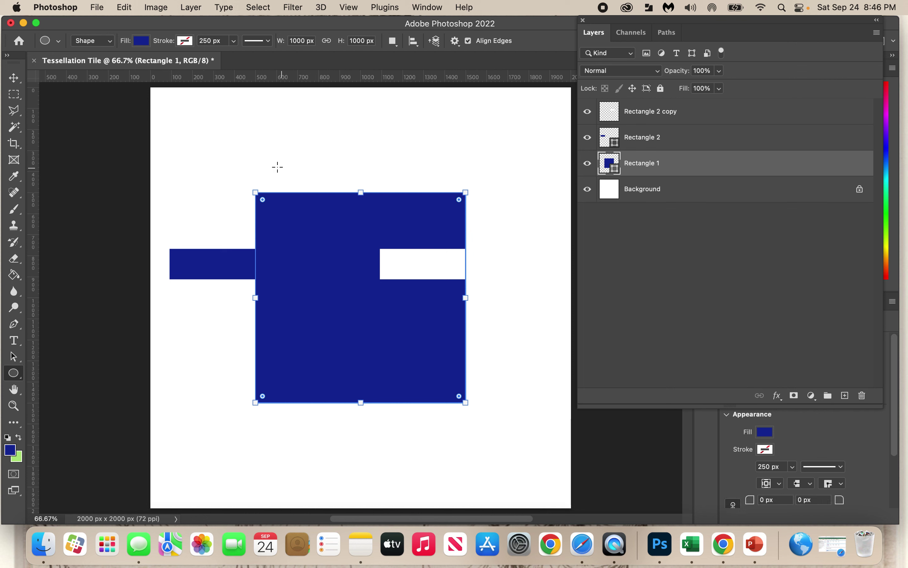
Draw a dark blue ellipse about 903 × 303 px across the square's upper edge and duplicate its layer under the default name.
left_click_drag(260, 160, 449, 224)
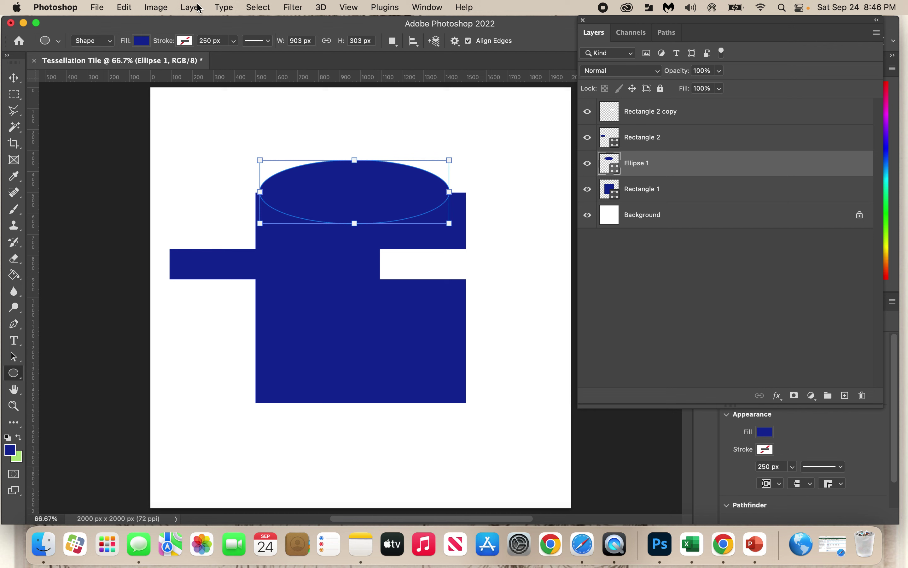
left_click(189, 10)
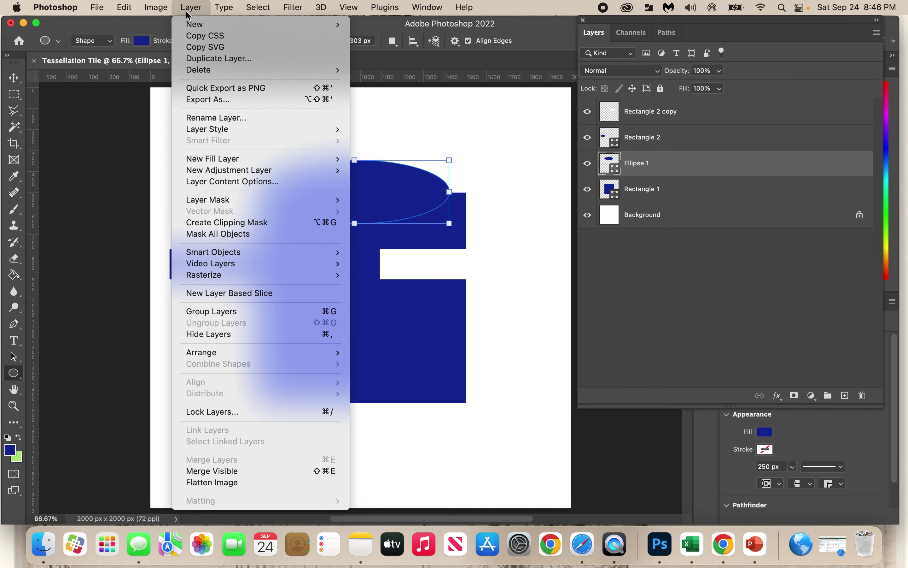
mouse_move(195, 25)
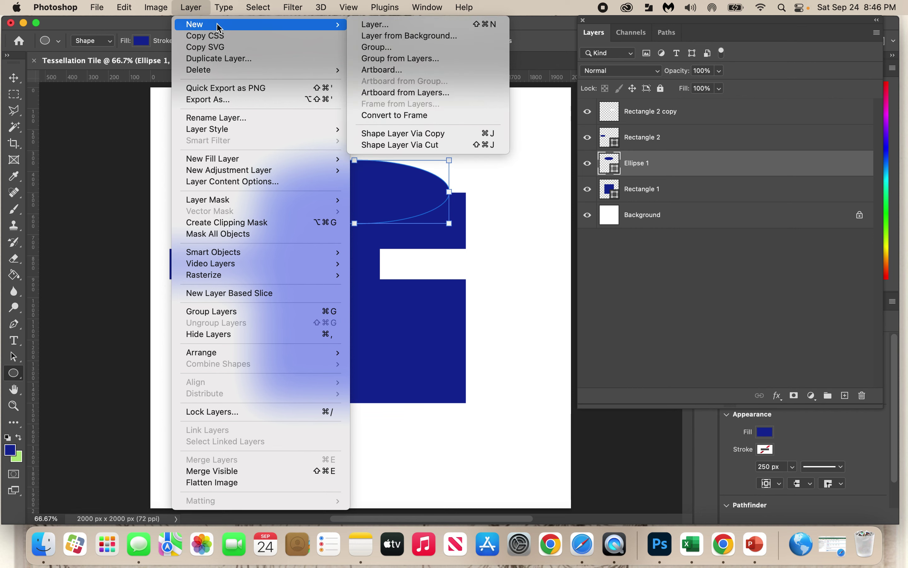
left_click(216, 65)
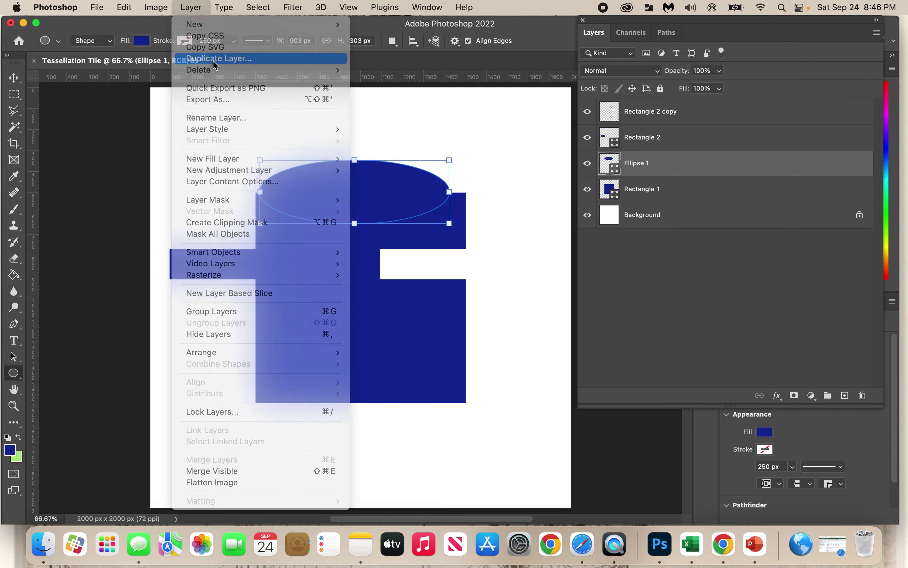
left_click(569, 228)
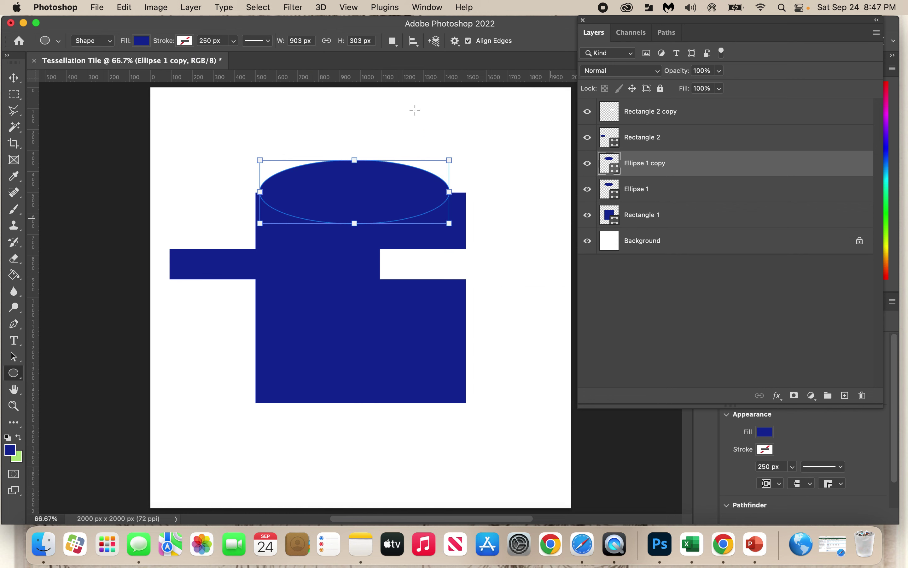
Convert the duplicated ellipse to a smart object and apply an Offset filter of 0 horizontal, 1000 px vertical, with Wrap Around.
left_click(292, 8)
mouse_move(365, 274)
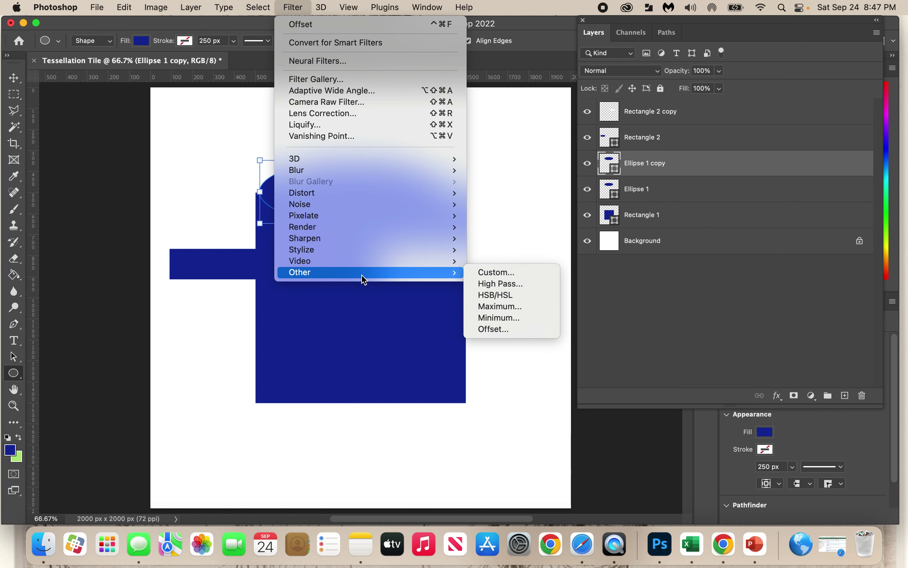
left_click(511, 329)
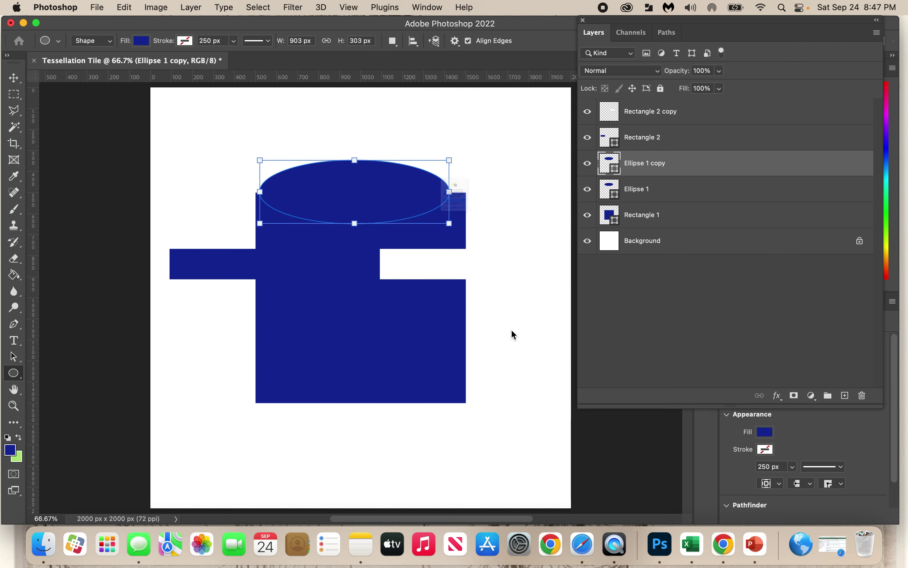
left_click(461, 228)
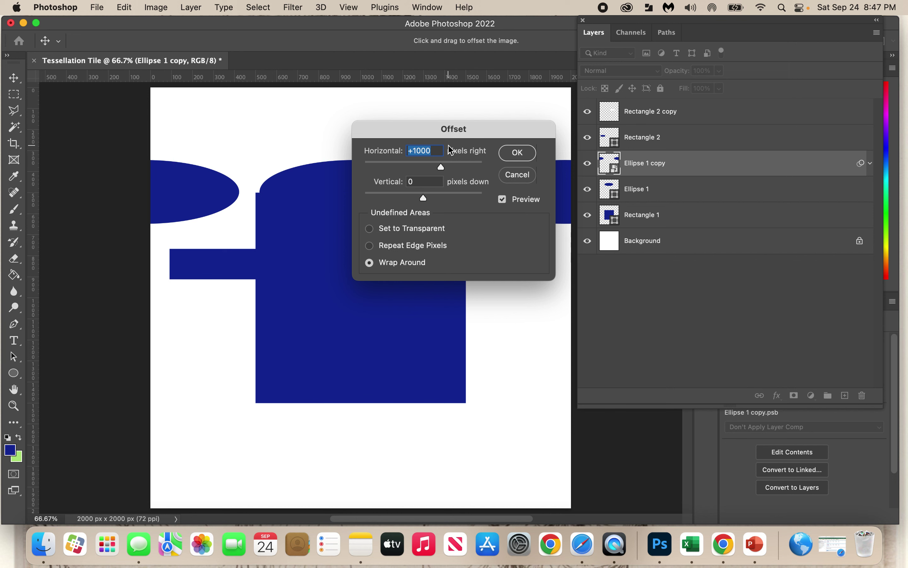
type("0")
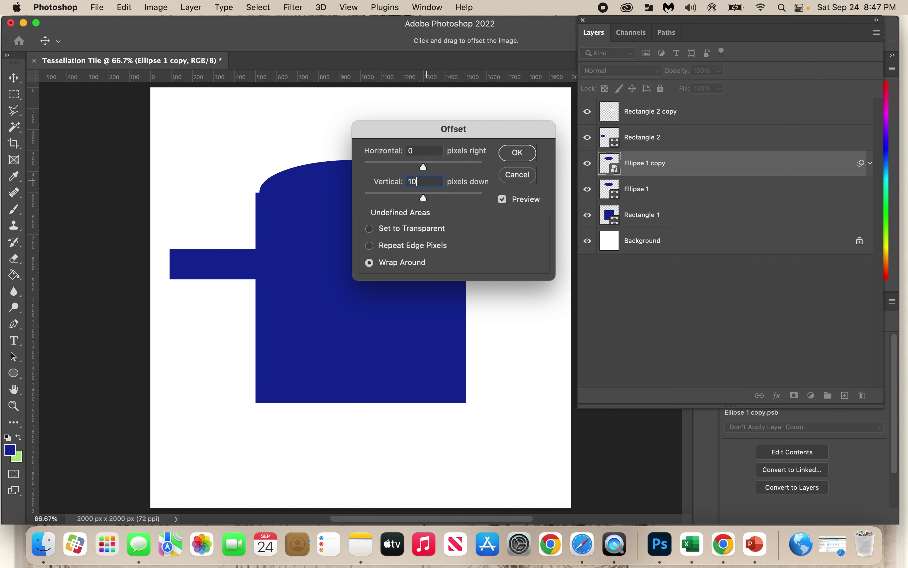
type("1000")
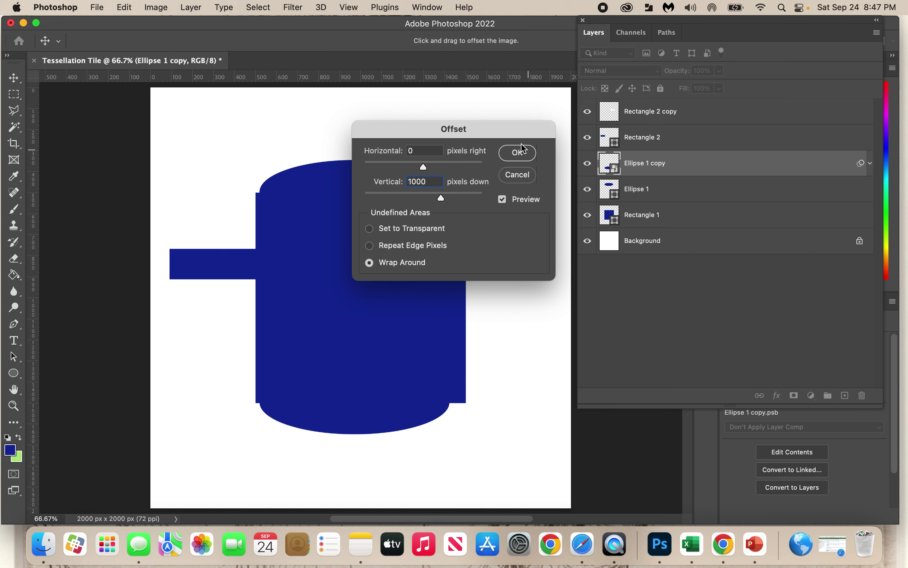
left_click(518, 152)
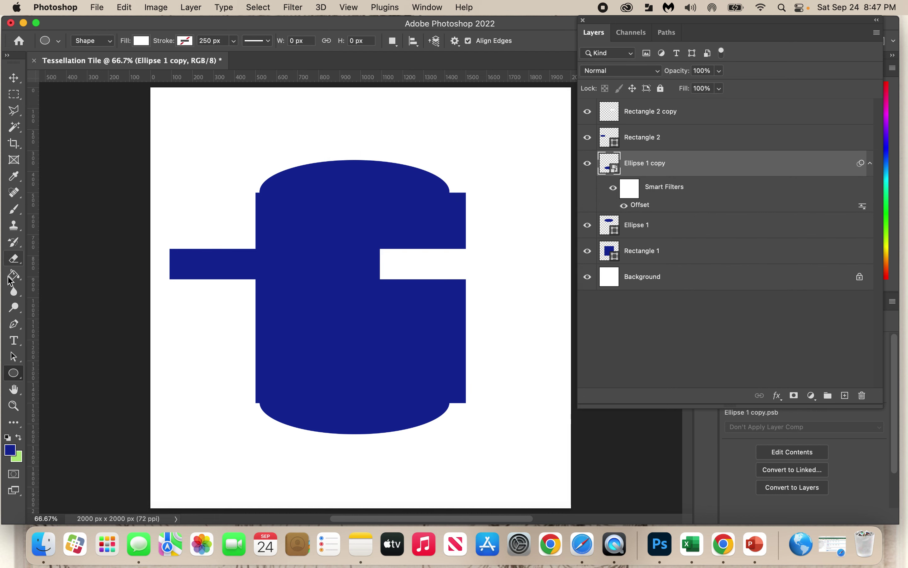
Make white the foreground color, rasterize the offset ellipse copy and fill it with white using the Paint Bucket.
left_click(8, 438)
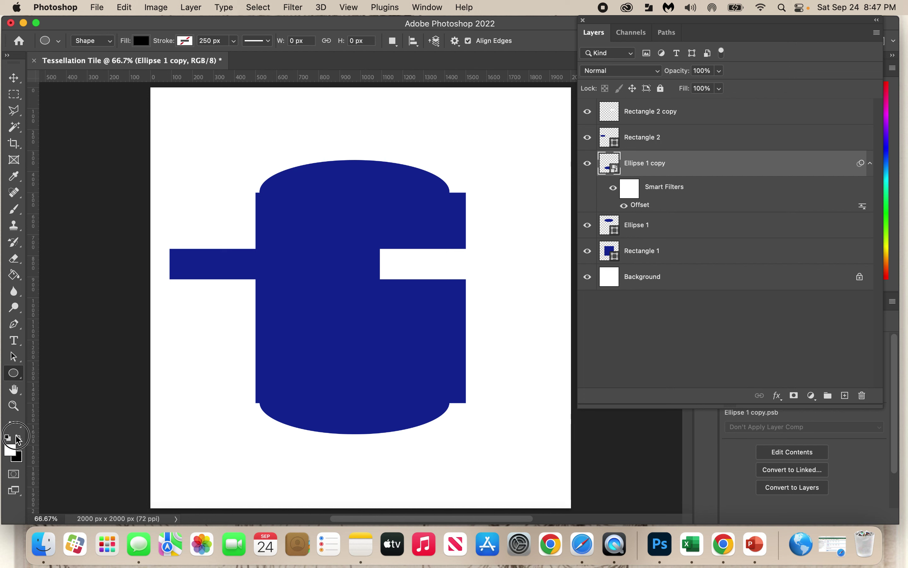
left_click(18, 437)
left_click(15, 275)
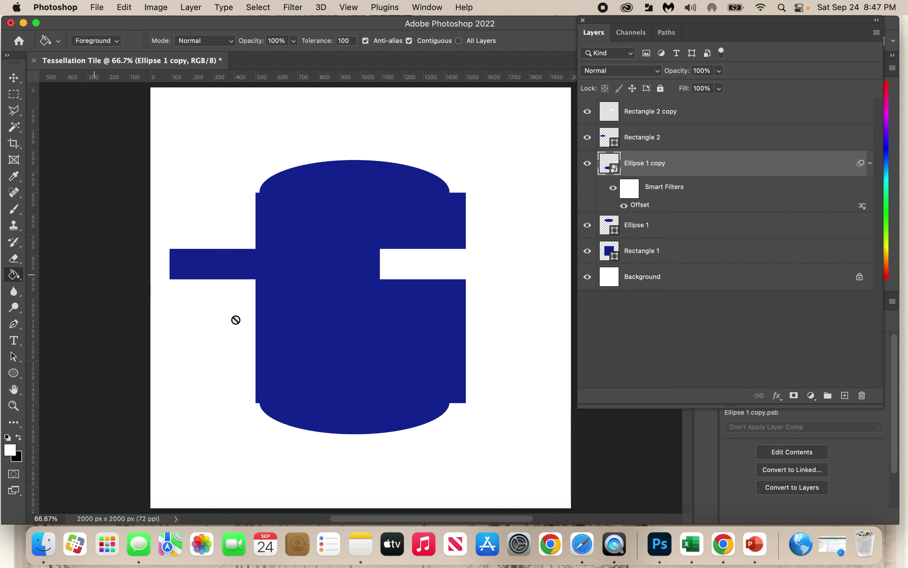
left_click(355, 424)
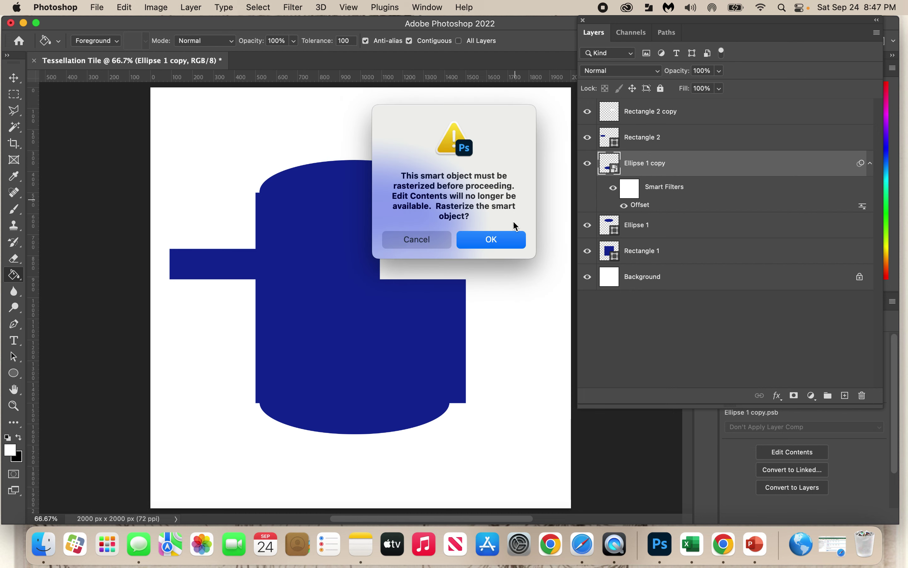
left_click(501, 244)
left_click(371, 414)
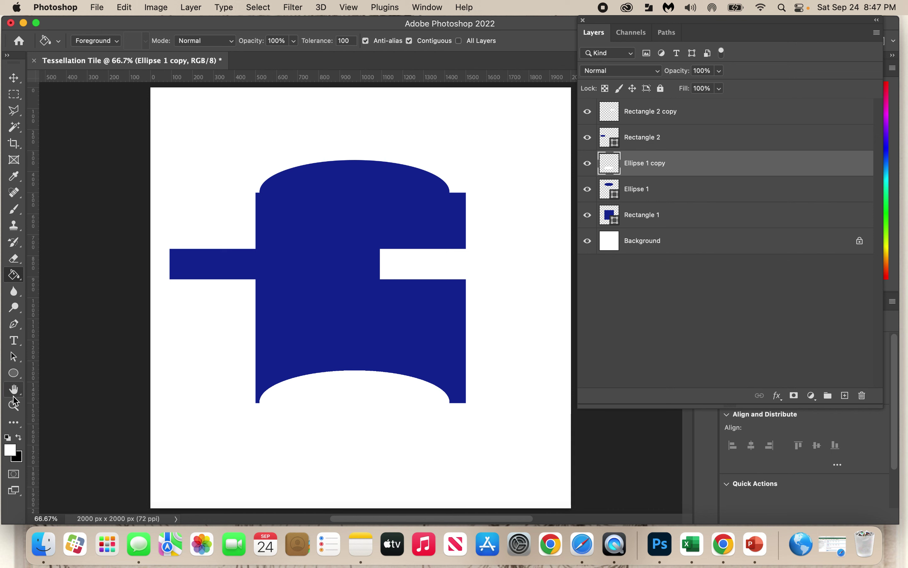
Draw a white ellipse about 238 × 188 px as an eye above the white rectangular cutout.
left_click(15, 377)
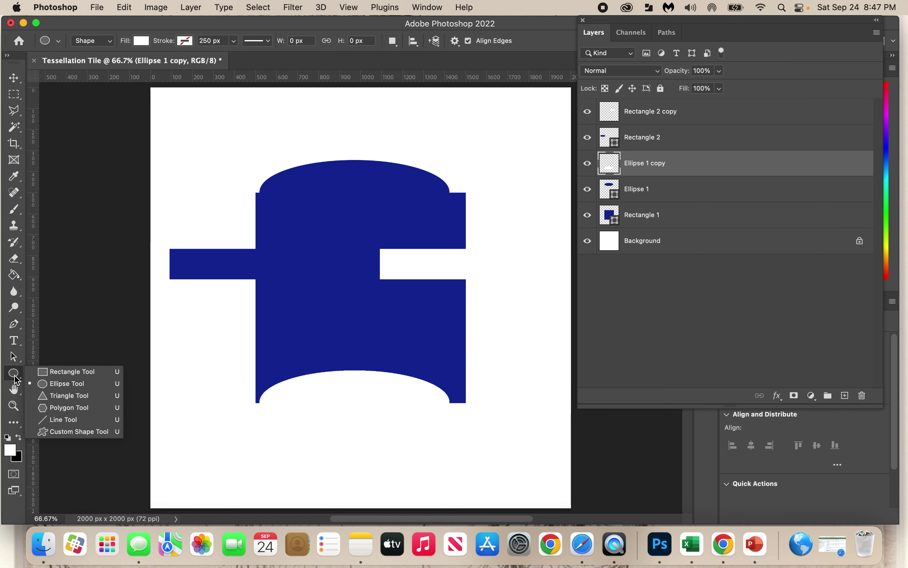
left_click(58, 385)
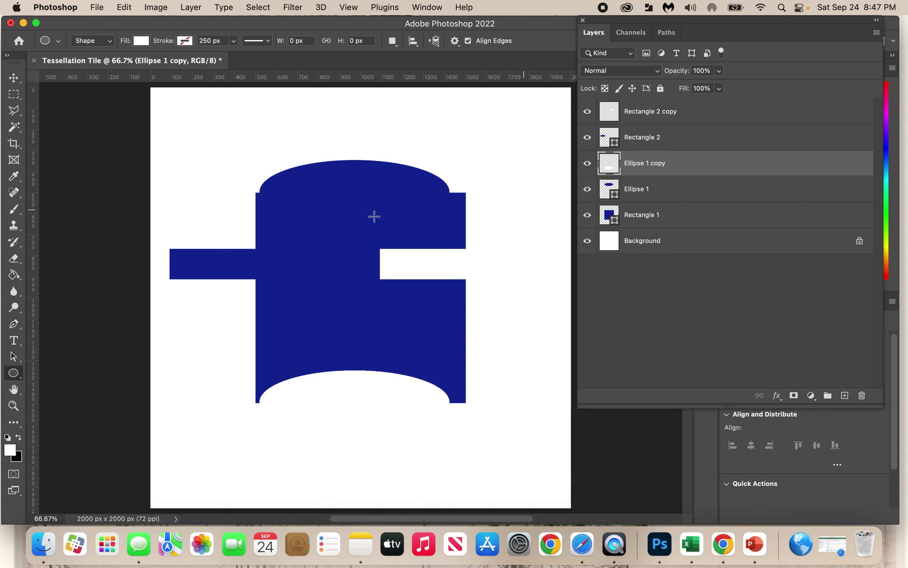
left_click_drag(379, 185, 428, 223)
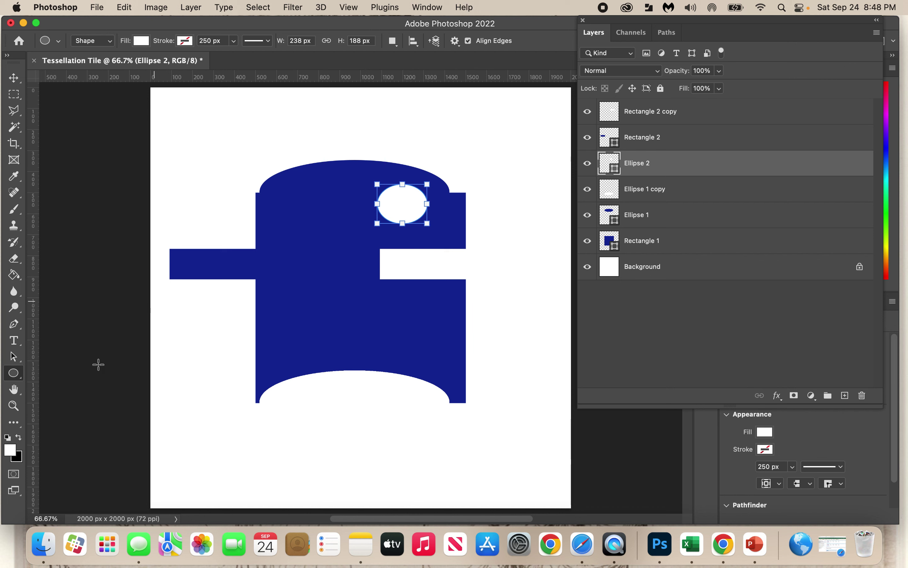
Draw a pupil ellipse about 79 × 71 px in the lower part of the white eye and fill it with black.
left_click(18, 438)
left_click_drag(402, 205, 419, 220)
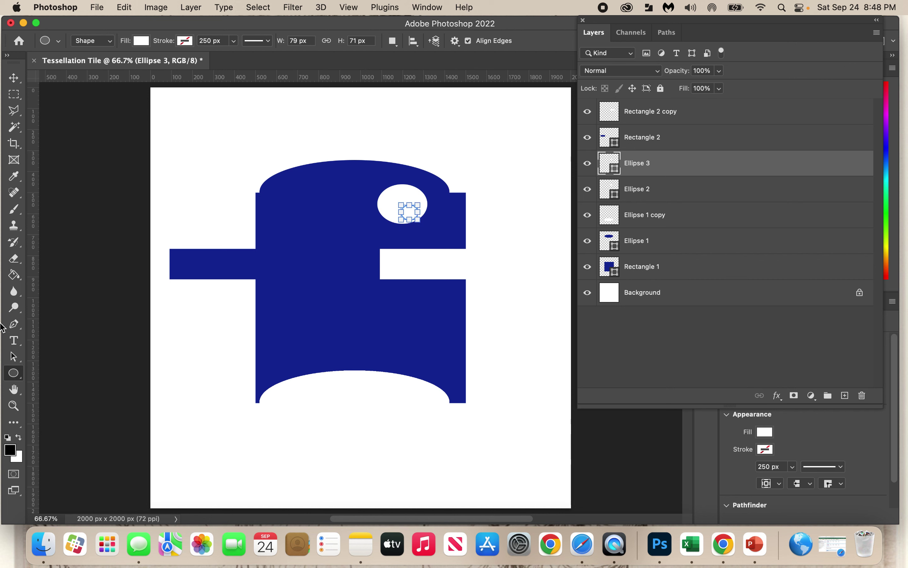
left_click(141, 41)
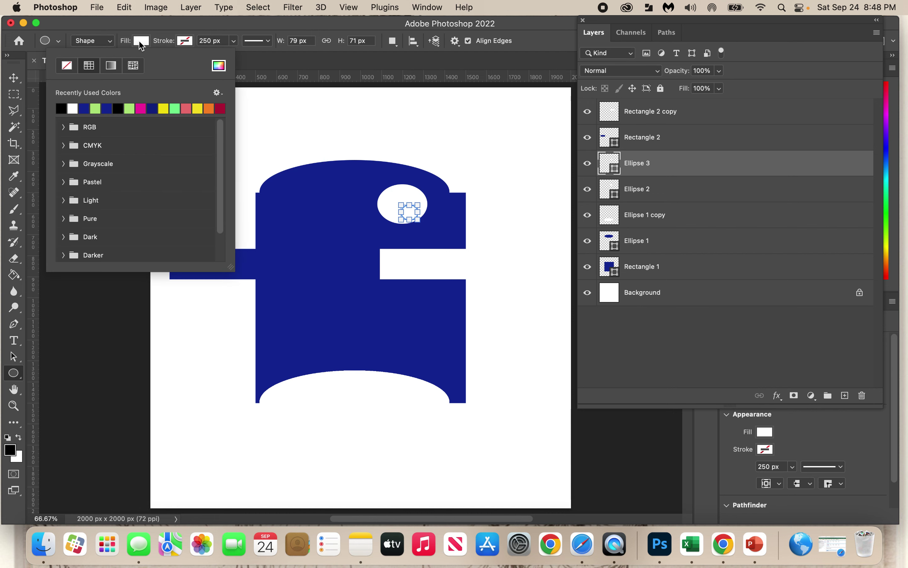
left_click(61, 109)
left_click(14, 374)
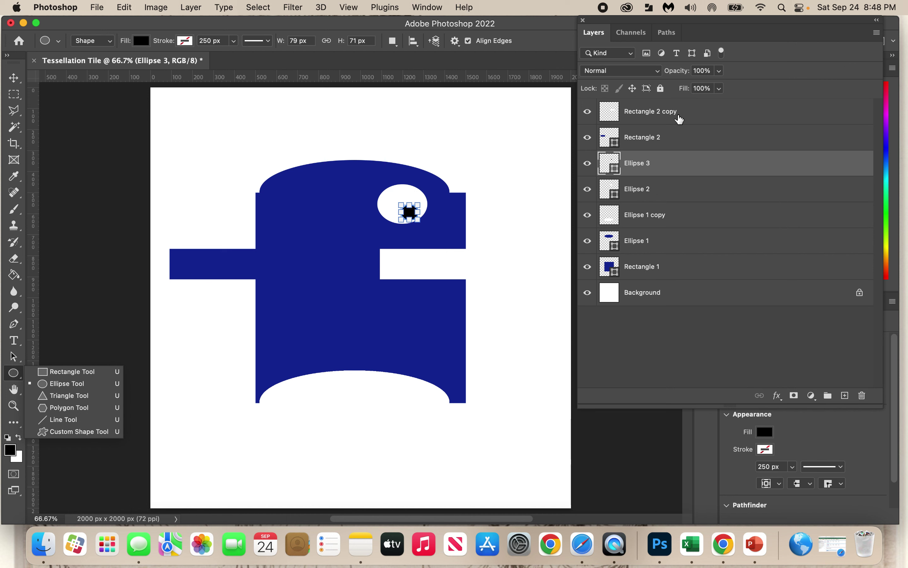
Merge all layers from Rectangle 2 copy down to Rectangle 1 into one, leaving out the Background.
left_click(679, 119)
left_click(679, 119)
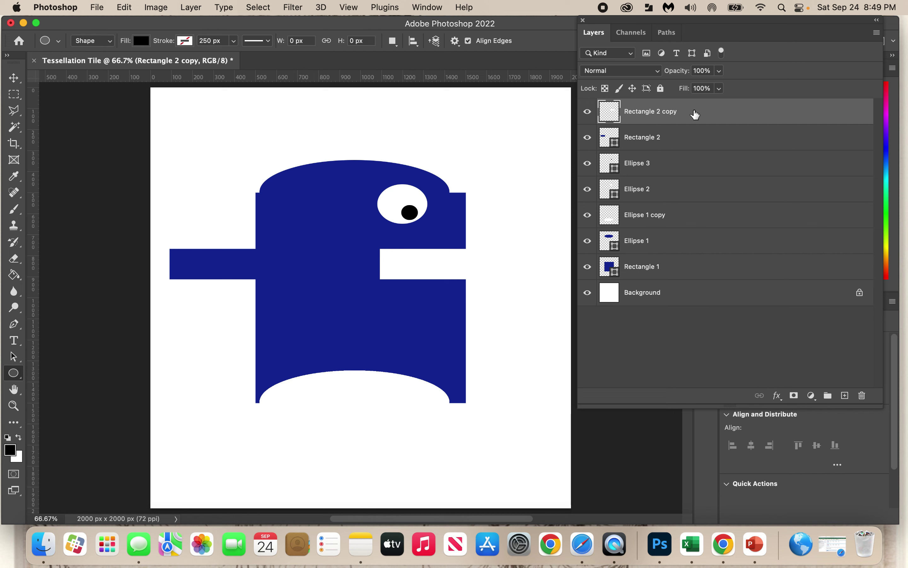
left_click(684, 268, "shift")
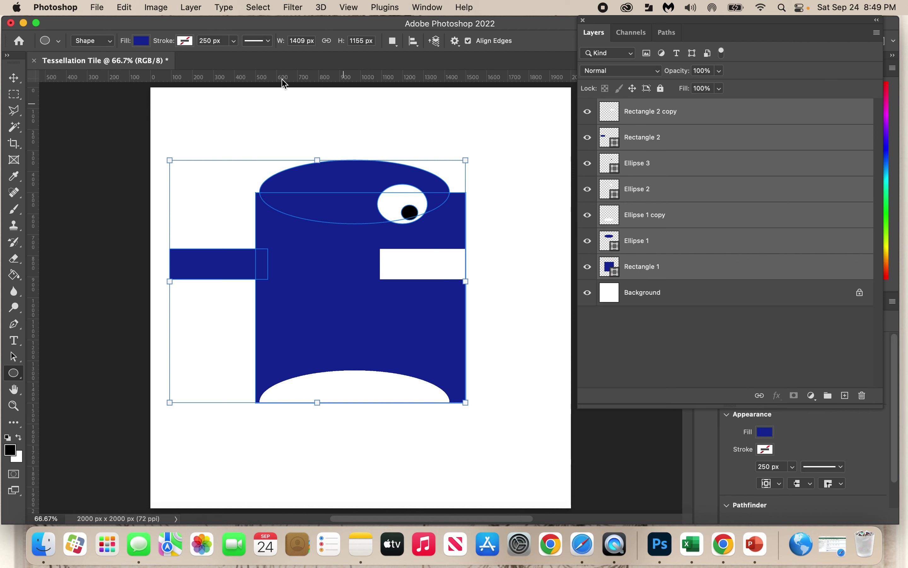
left_click(191, 7)
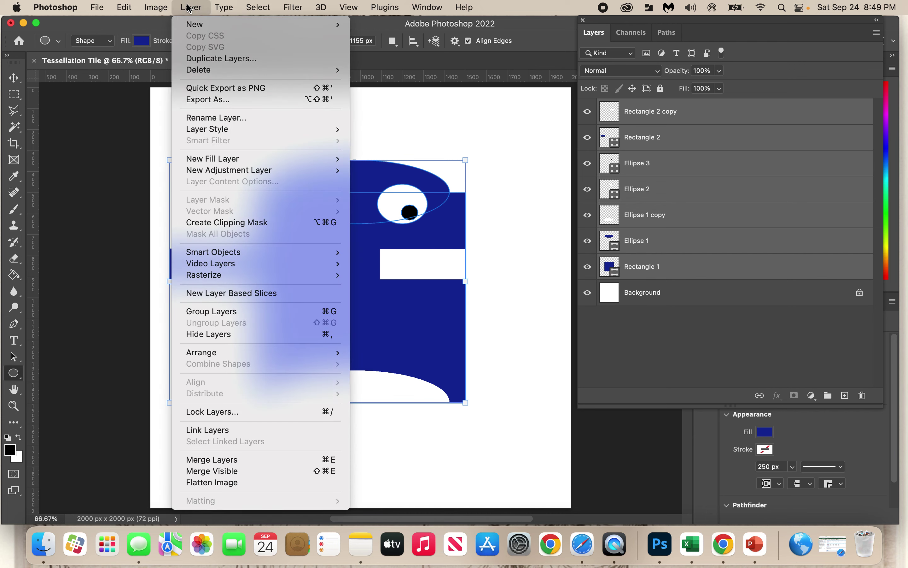
left_click(227, 460)
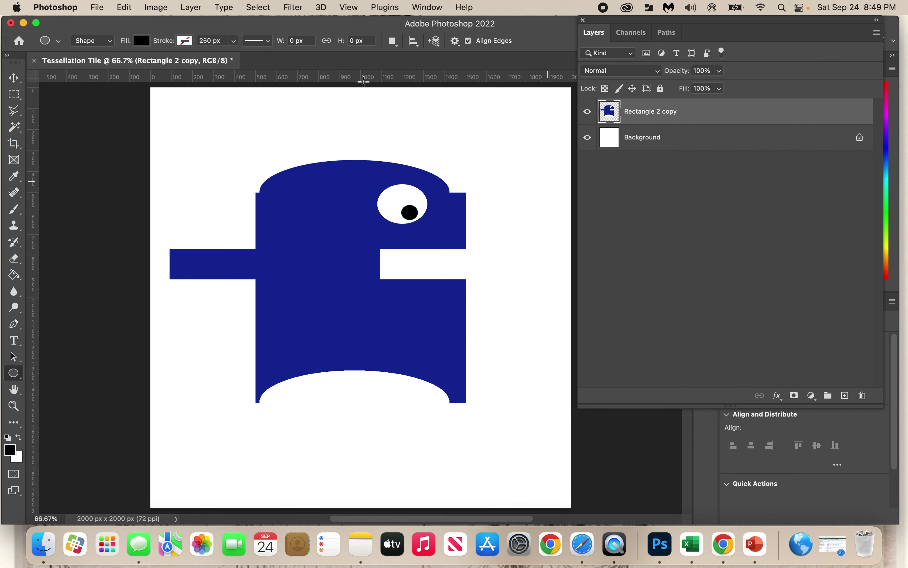
Duplicate the merged tile layer within the same document, keeping the default copy name.
left_click(190, 8)
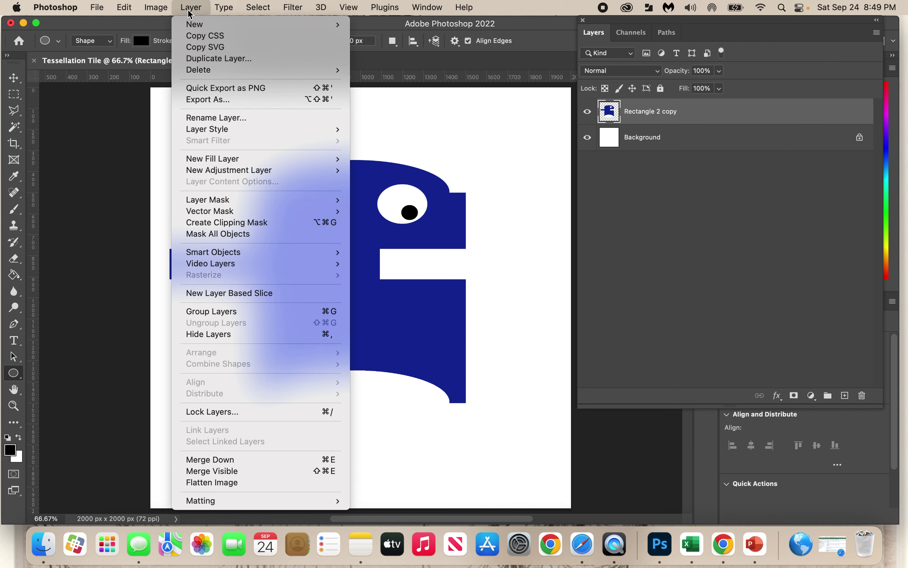
left_click(205, 58)
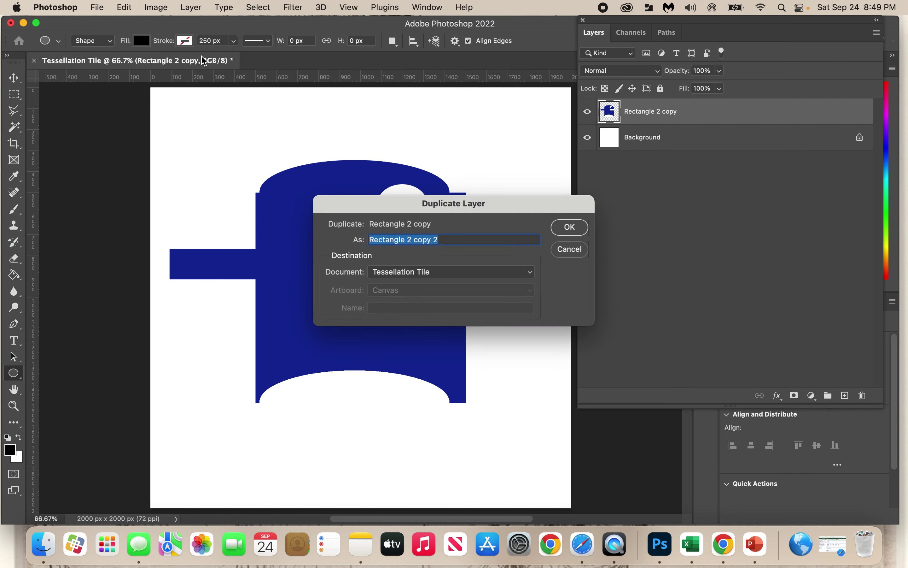
left_click(570, 227)
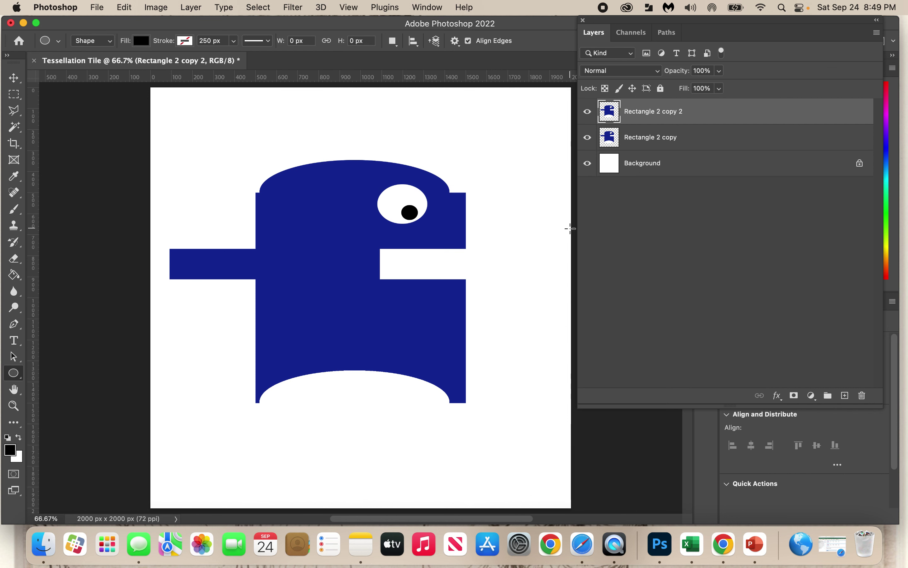
Offset the duplicated tile layer by 1000 px right and 1000 px down with undefined areas set to Wrap Around.
left_click(297, 7)
mouse_move(373, 272)
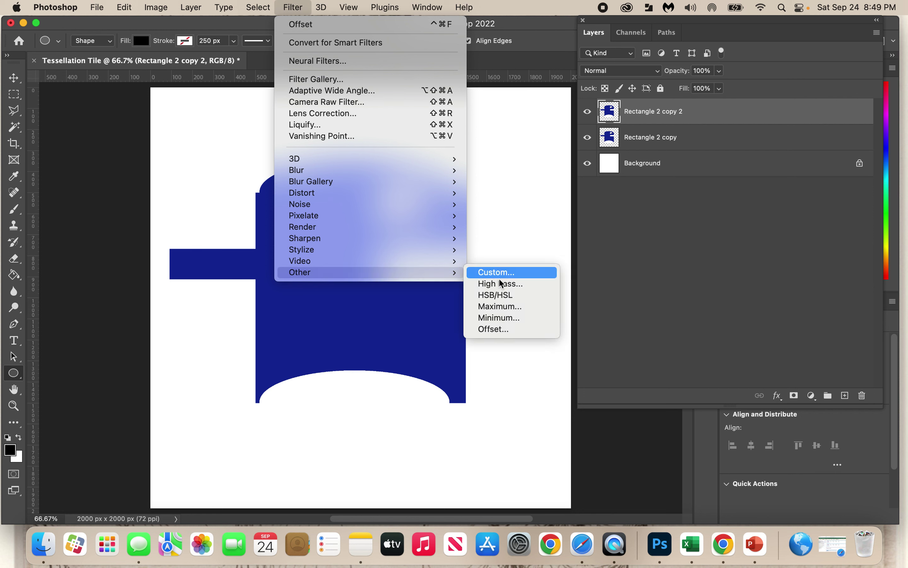
left_click(500, 329)
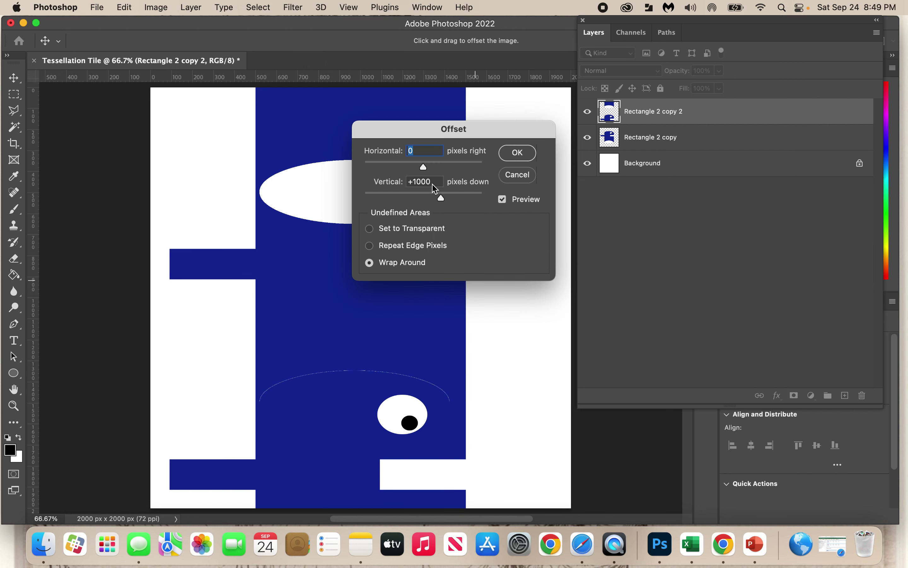
type("1000")
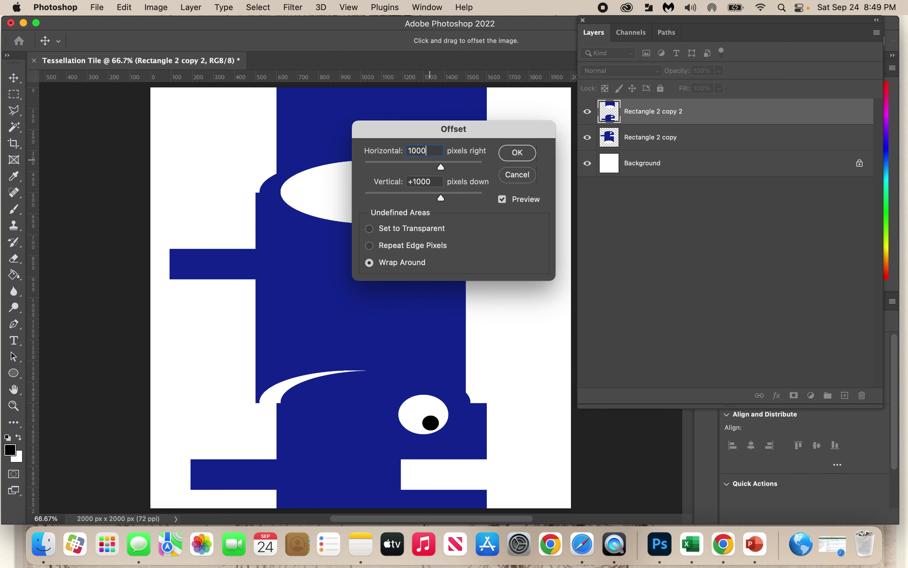
left_click(522, 154)
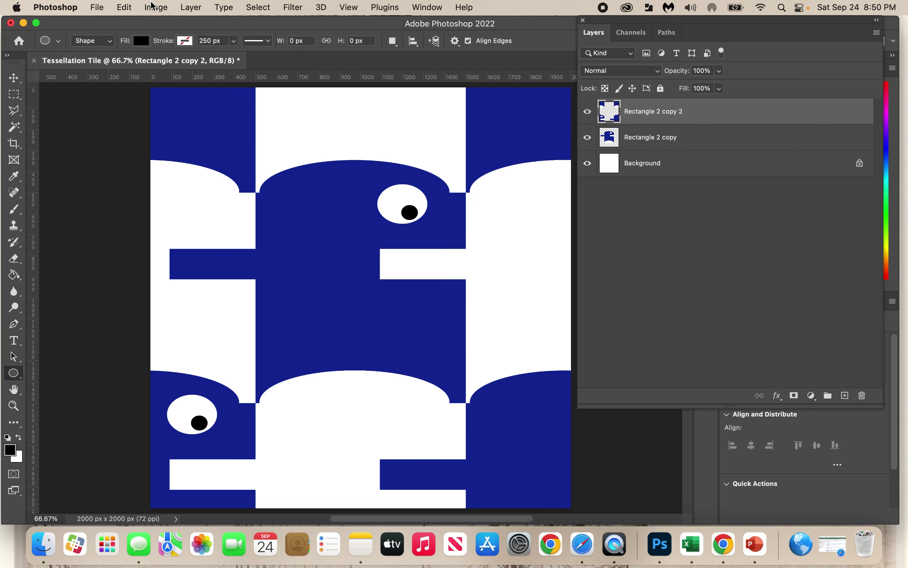
Define the offset tile artwork as a pattern named Monster Tesselllation Pattern.
left_click(126, 9)
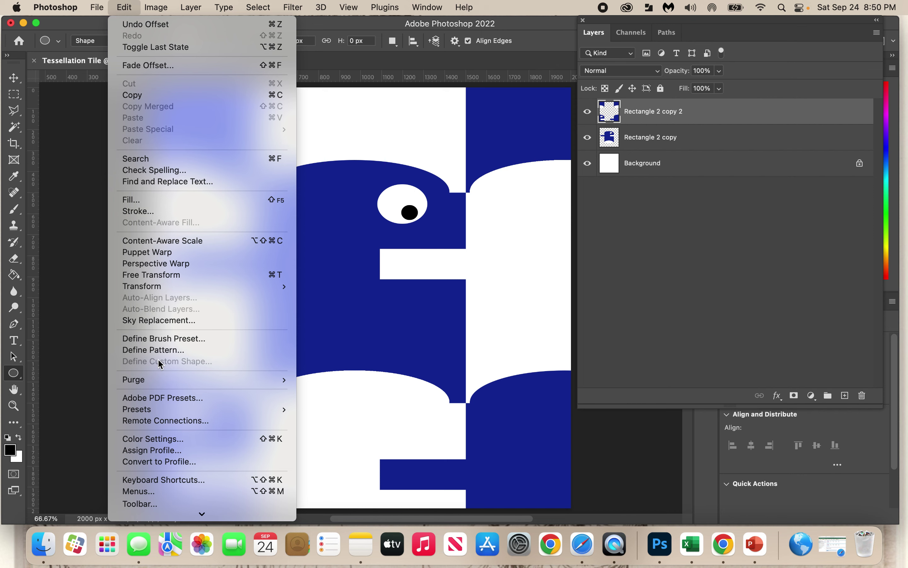
left_click(158, 350)
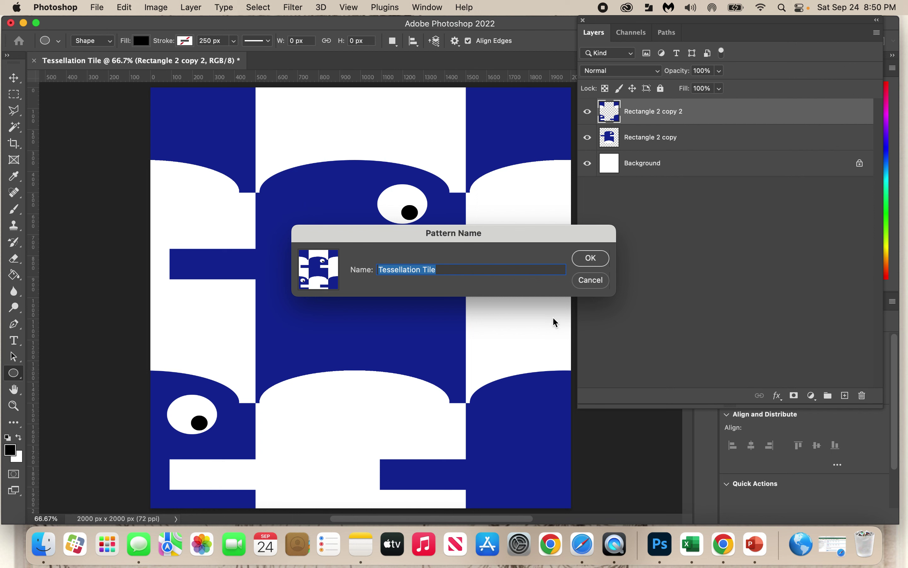
type("M")
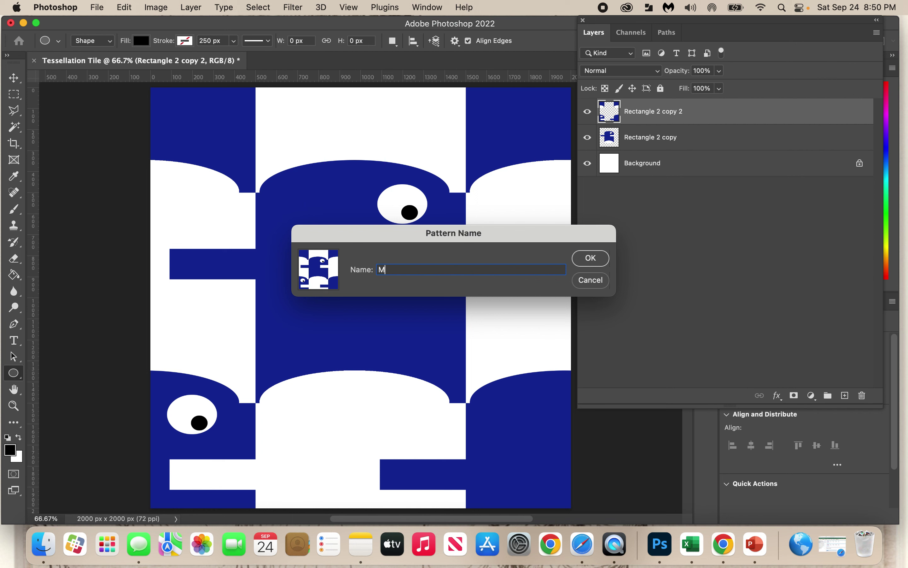
type("onster Tesselllation Pattern")
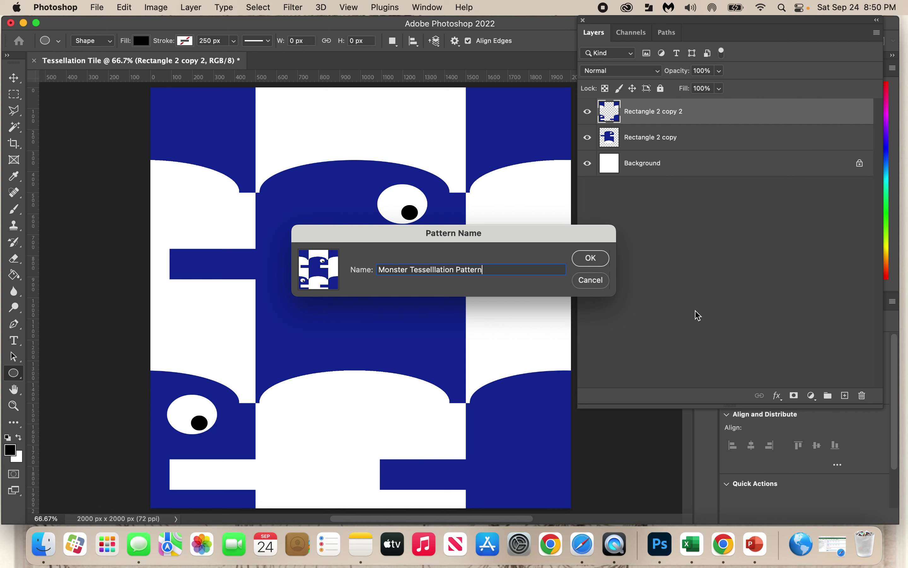
left_click(590, 263)
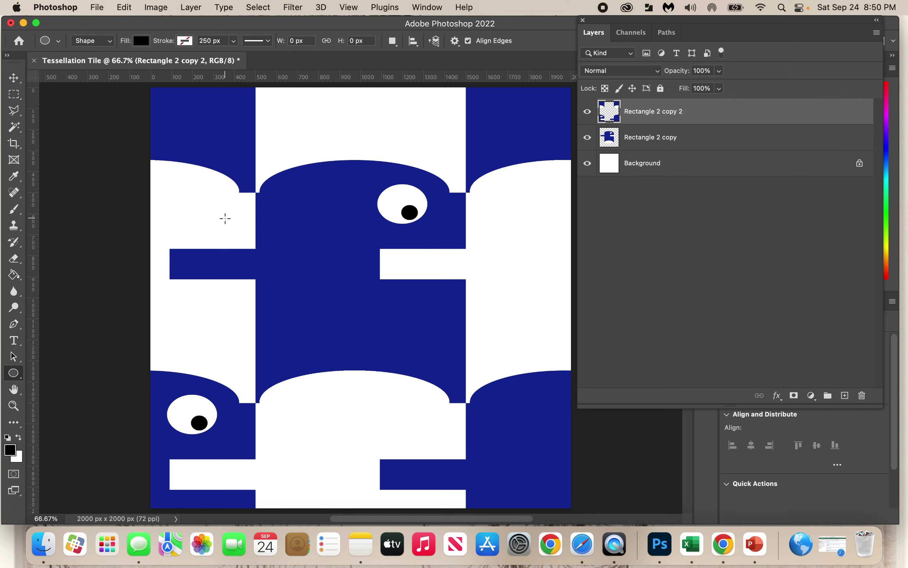
Start a new document and set its size to 10000 × 10000 pixels.
left_click(97, 7)
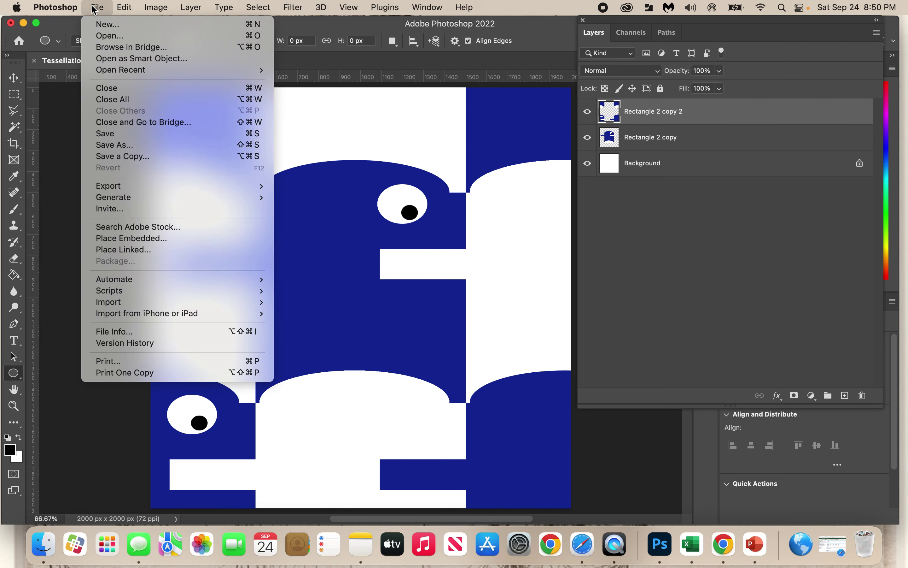
left_click(100, 25)
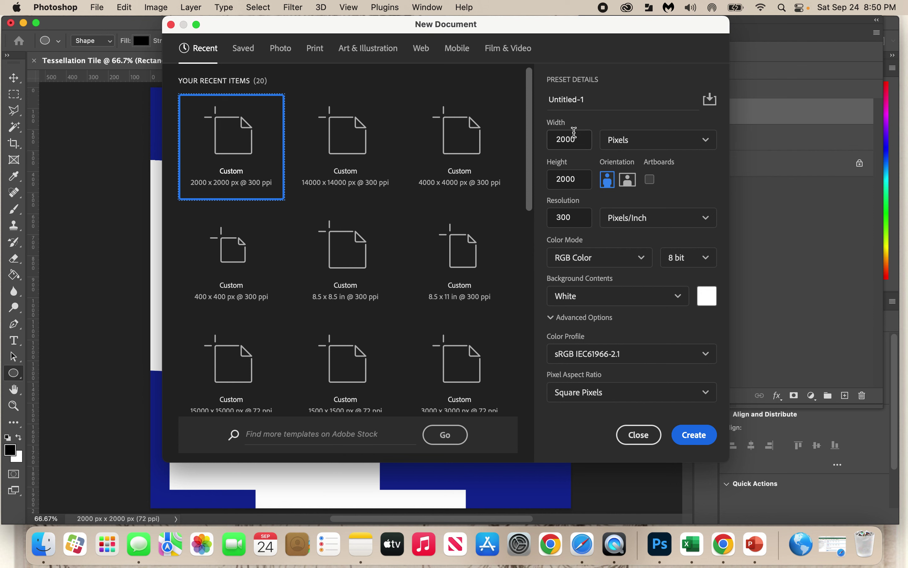
left_click(561, 140)
left_click_drag(561, 141, 590, 143)
type("10000")
double_click(582, 179)
type("1000")
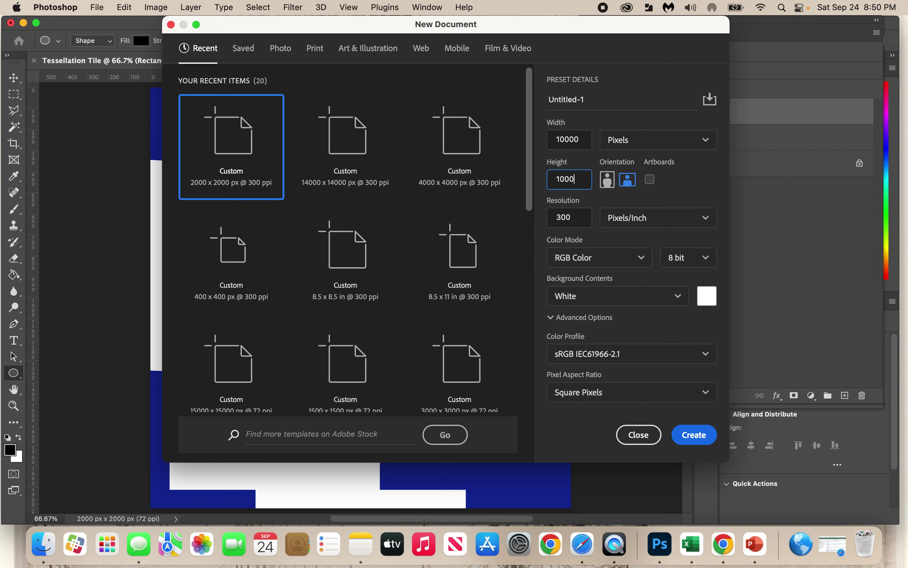
type("0")
Name the new document Monster Tessellation and create it.
left_click(597, 102)
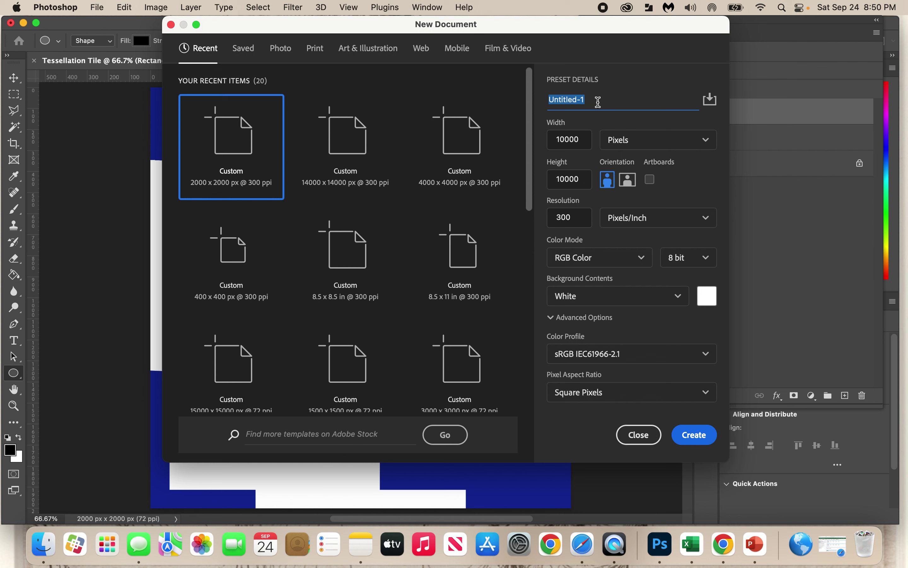
type("MOnster")
key("BackSpace")
key("BackSpace")
key("BackSpace")
key("BackSpace")
key("BackSpace")
key("BackSpace")
type("onster Tessellation")
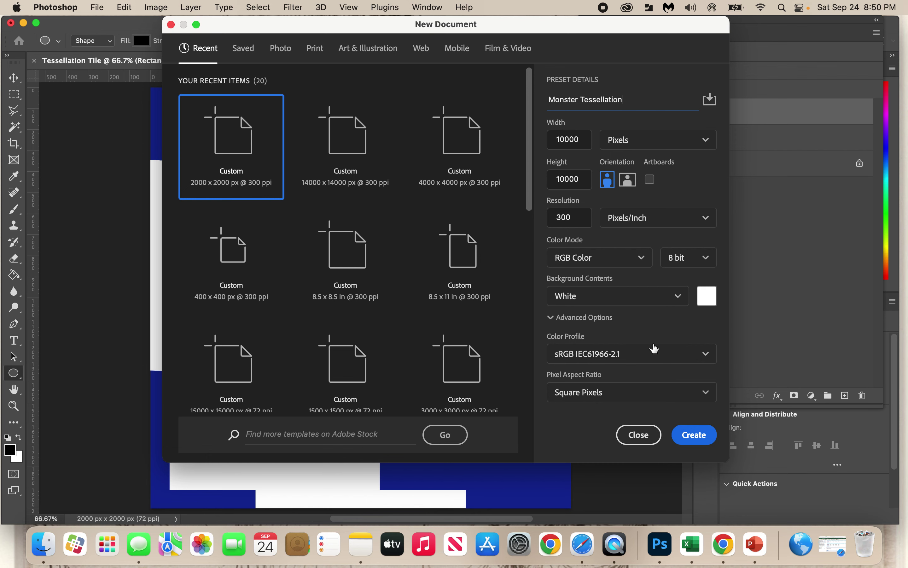
left_click(712, 436)
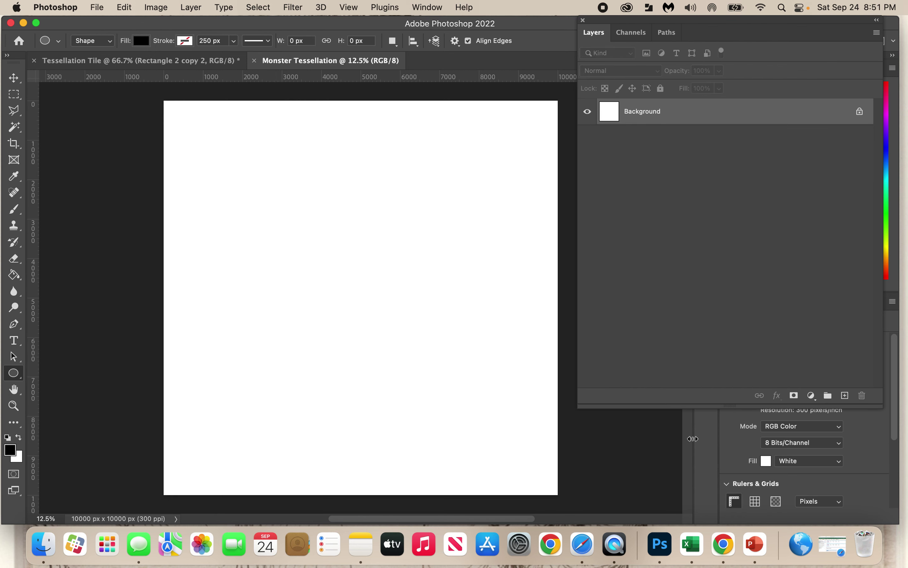
Fill the Background layer with the newly defined blue-and-white monster pattern at Normal mode and 100% opacity.
left_click(124, 8)
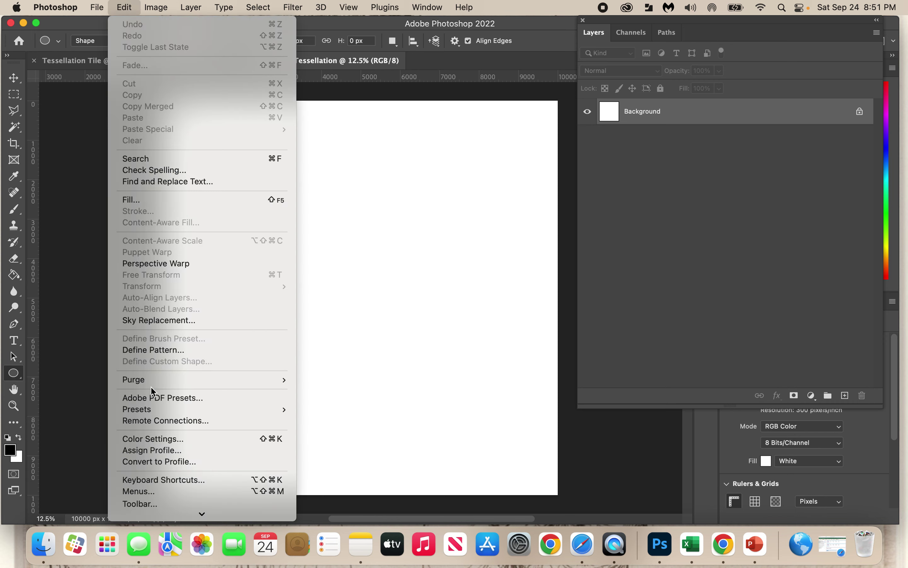
left_click(139, 202)
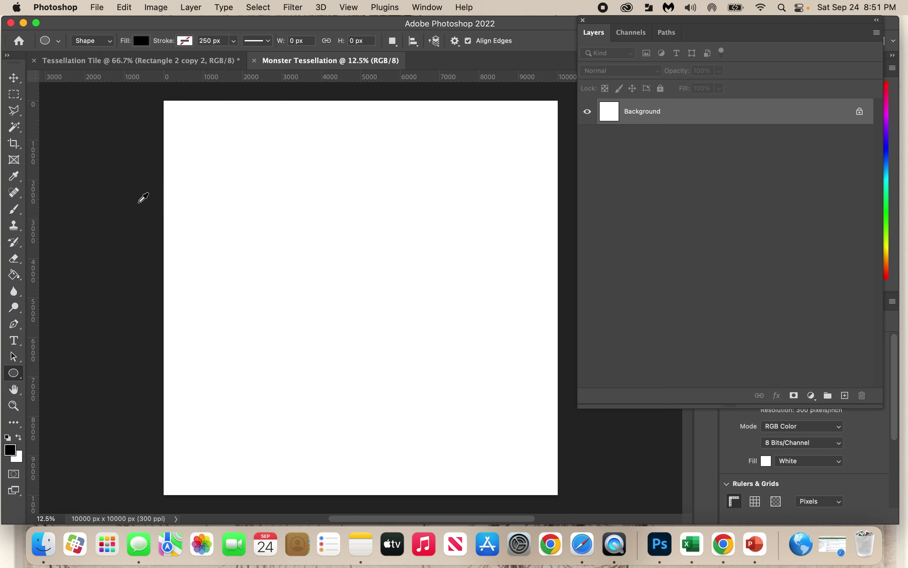
left_click(443, 260)
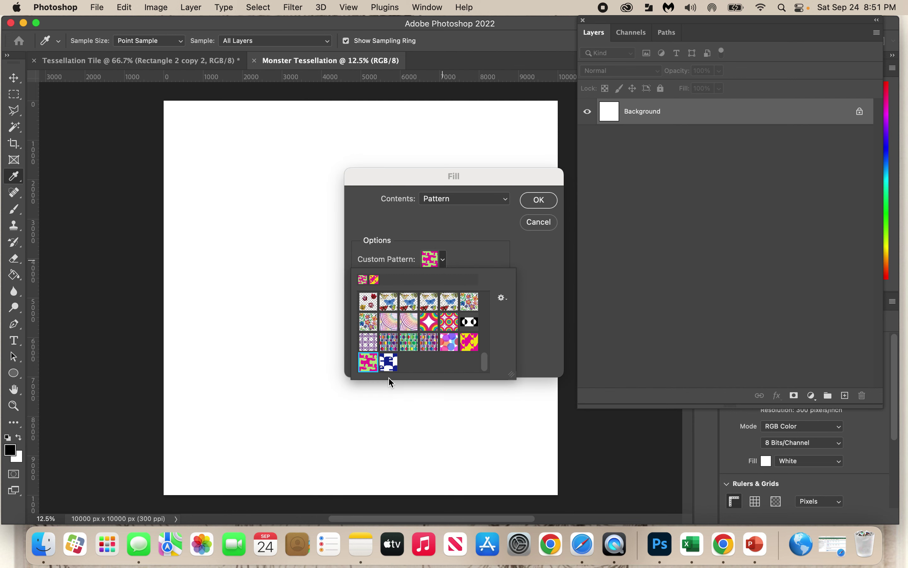
left_click(388, 363)
left_click(541, 199)
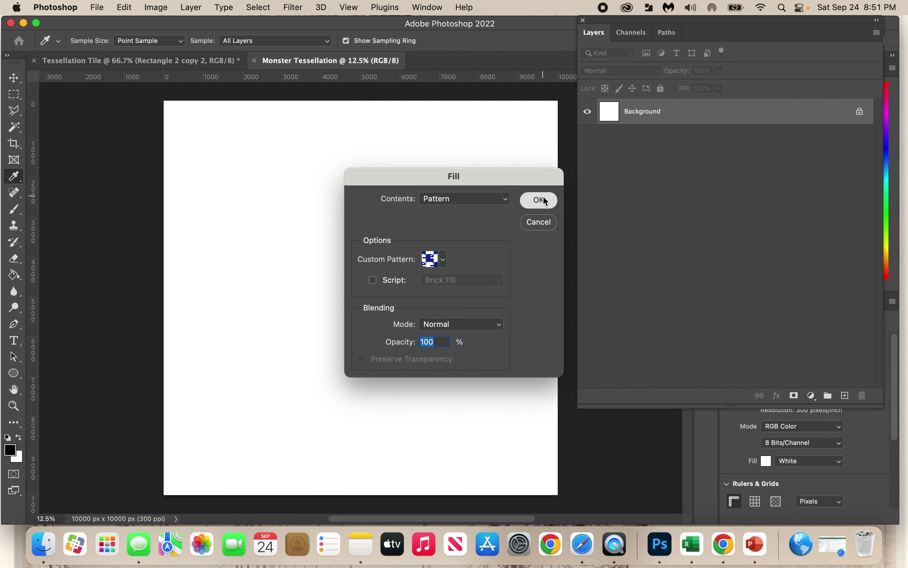
key("u")
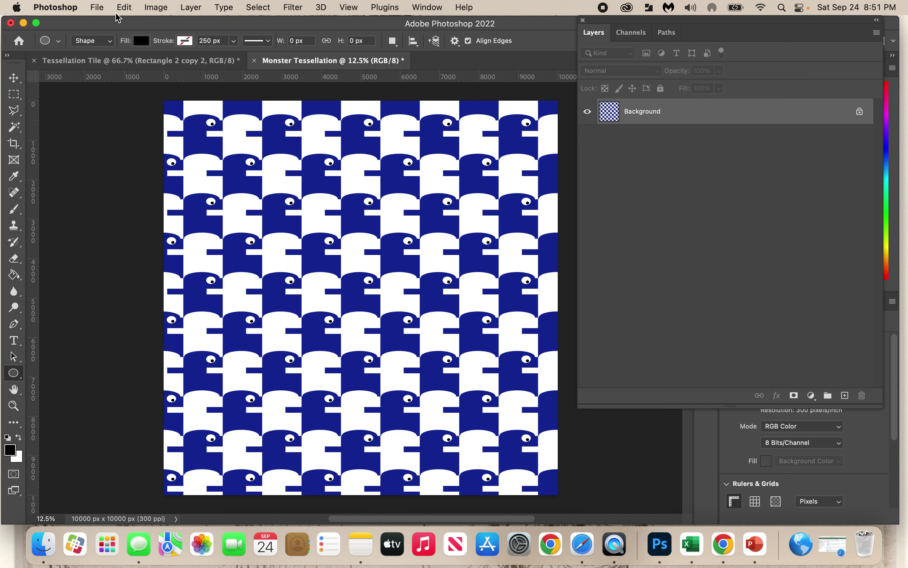
Export the filled document as a 10000 × 10000 px JPG named Monster Tessellation.jpg on the Desktop.
left_click(97, 9)
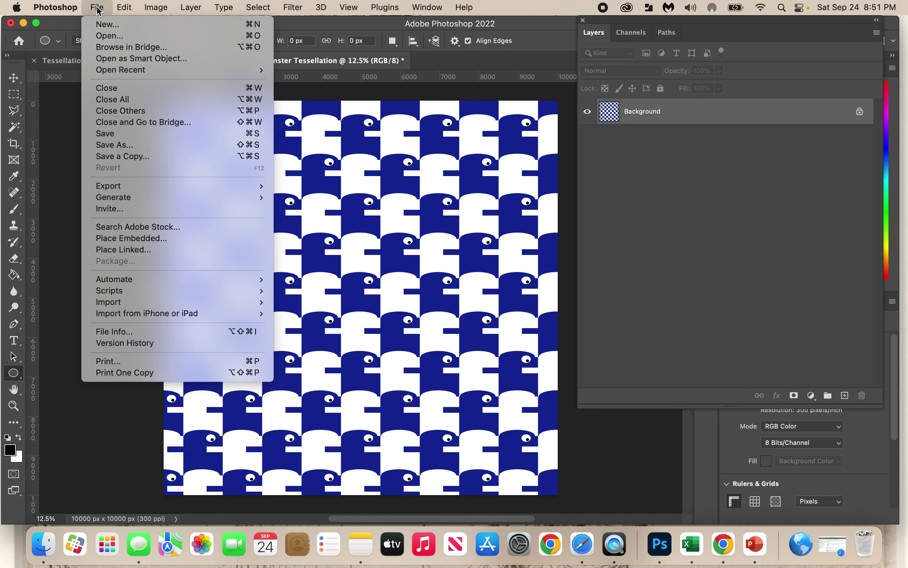
mouse_move(117, 191)
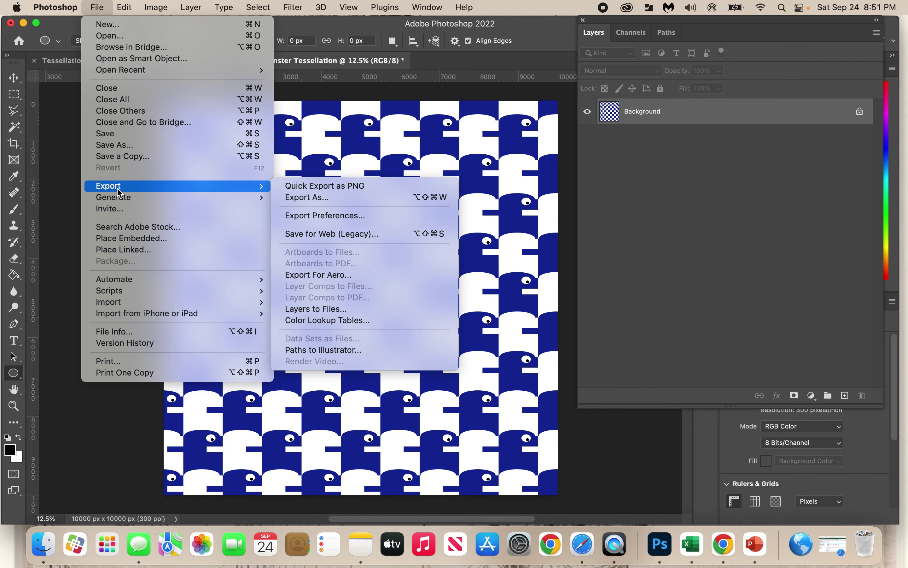
left_click(318, 195)
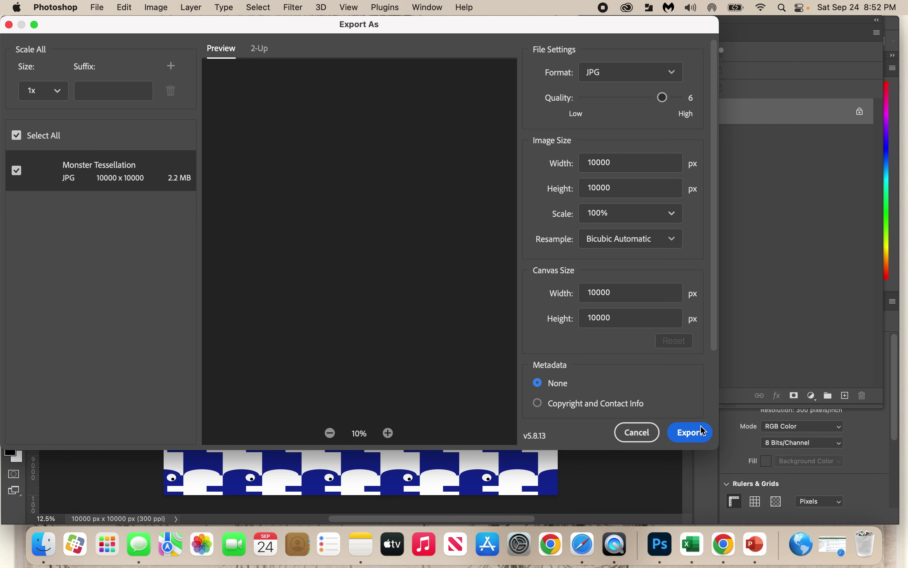
left_click(697, 441)
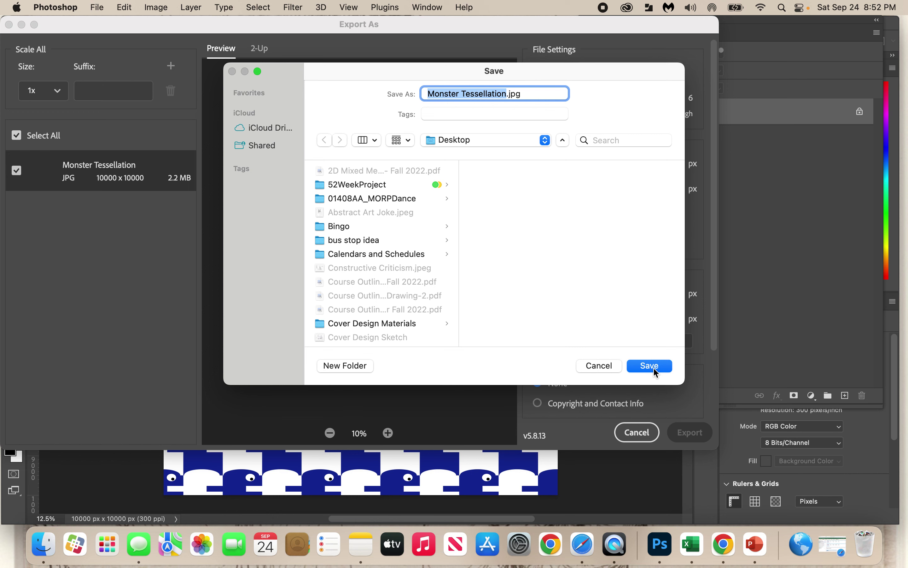
left_click(653, 367)
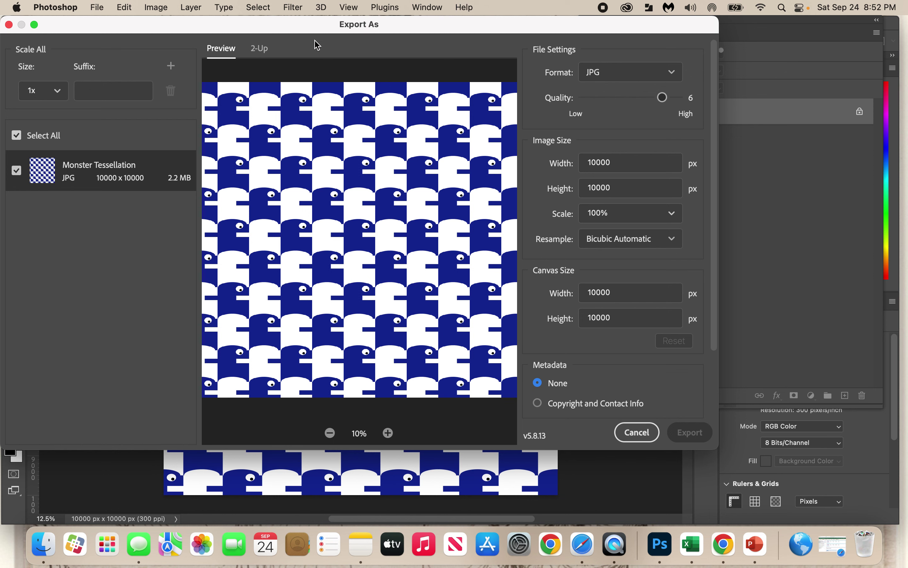
left_click_drag(229, 26, 258, 8)
key("Escape")
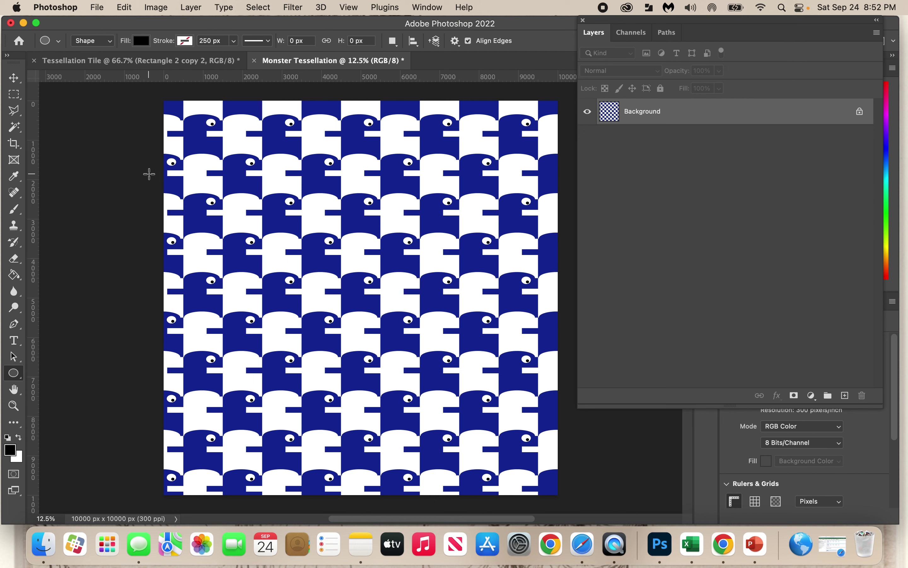
Save the document to Creative Cloud as Monster Tessellation.
left_click(97, 8)
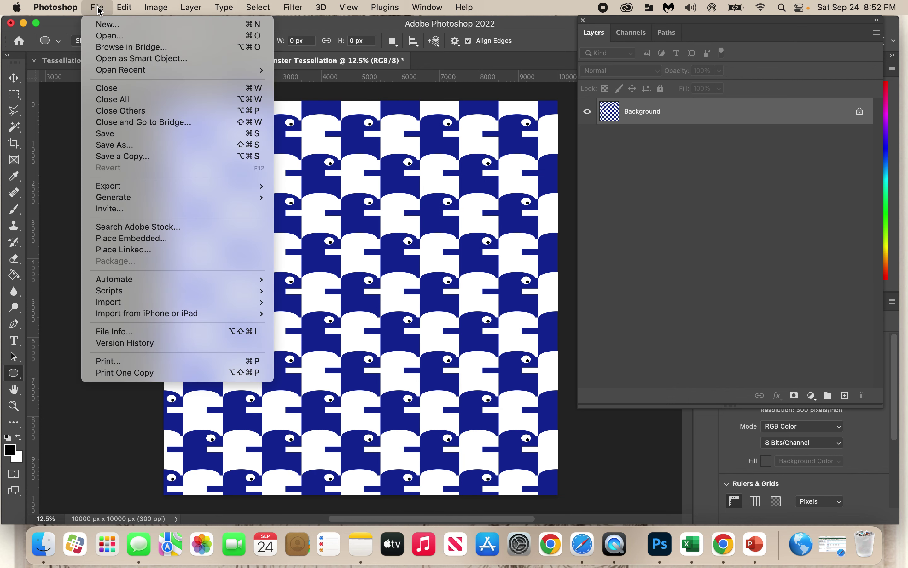
left_click(114, 135)
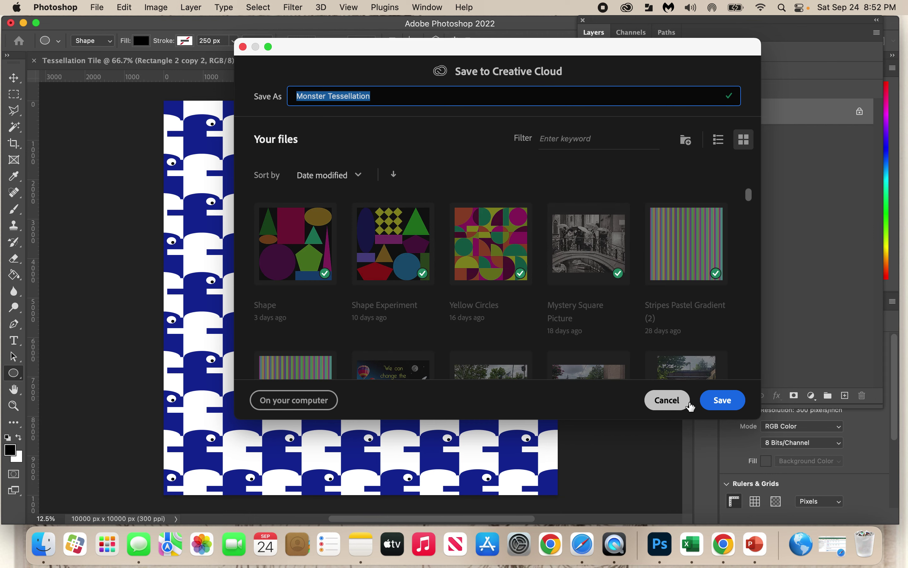
left_click(732, 403)
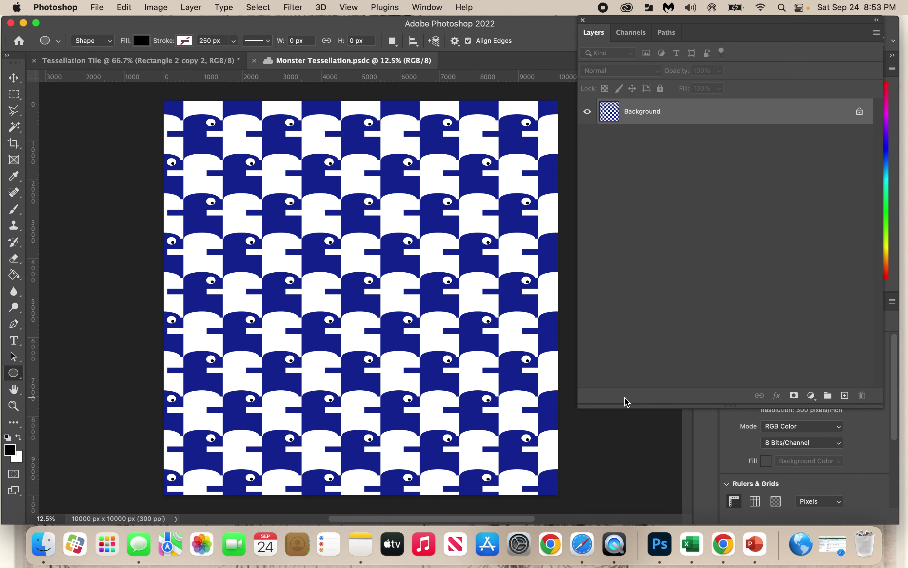
left_click(12, 449)
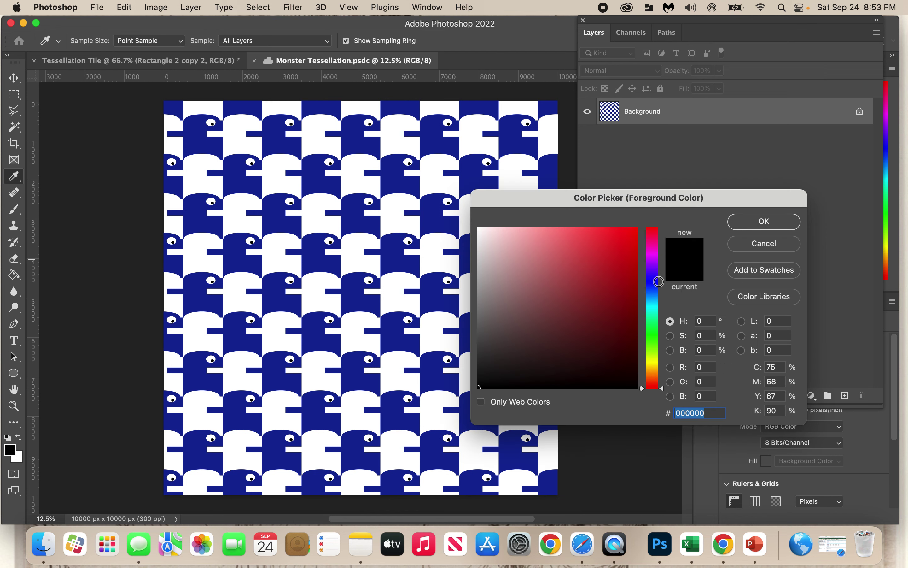
left_click(757, 227)
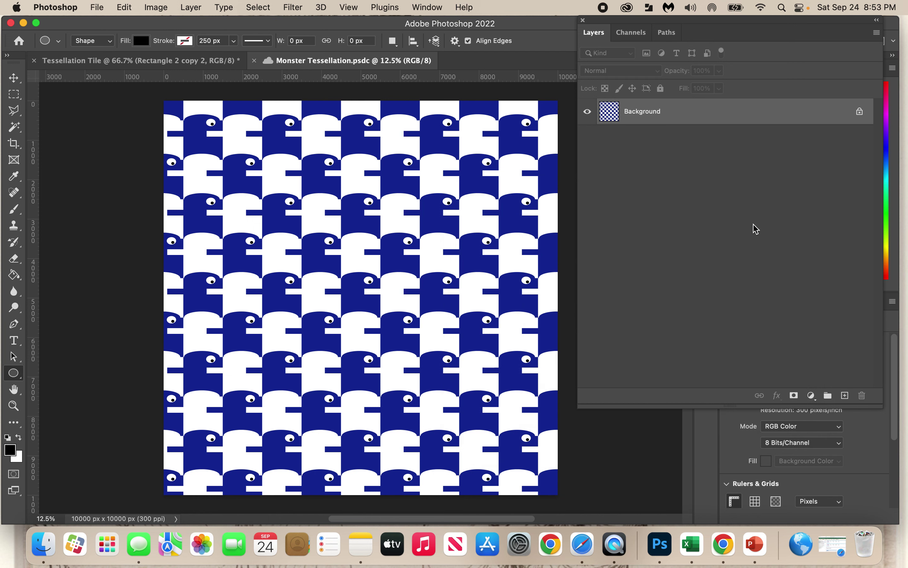